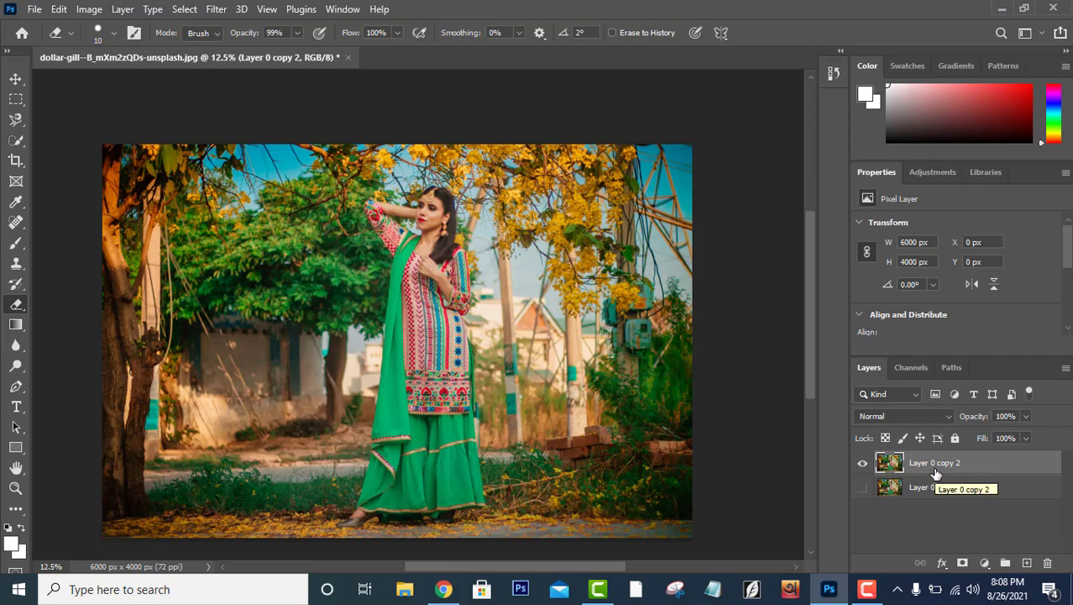
Zoom in and frame the woman's face and upper body.
key(ctrl+plus)
key(ctrl+plus)
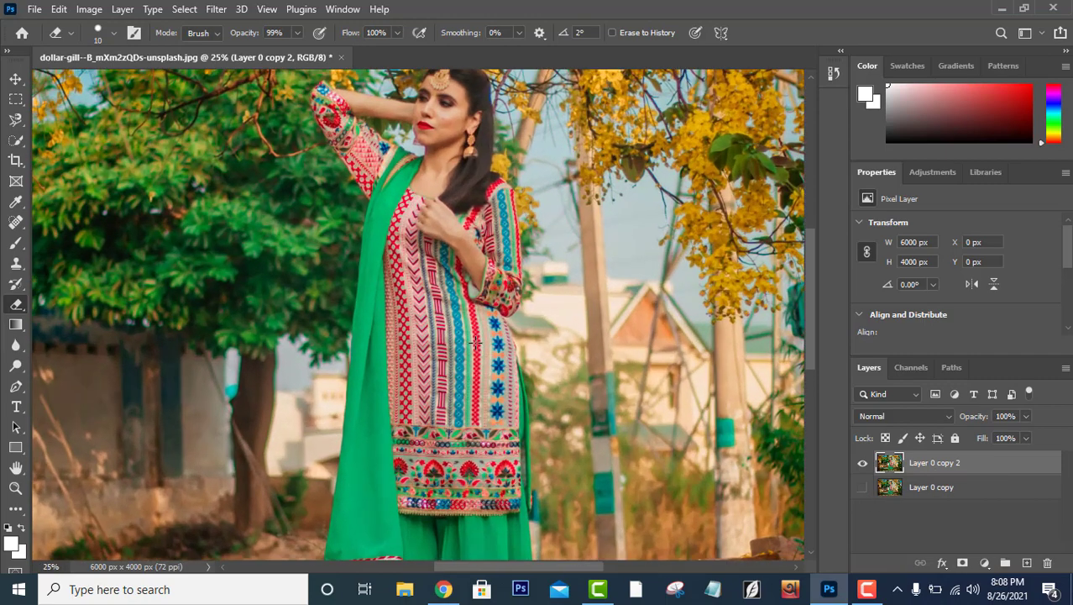
drag(808, 258, 812, 230)
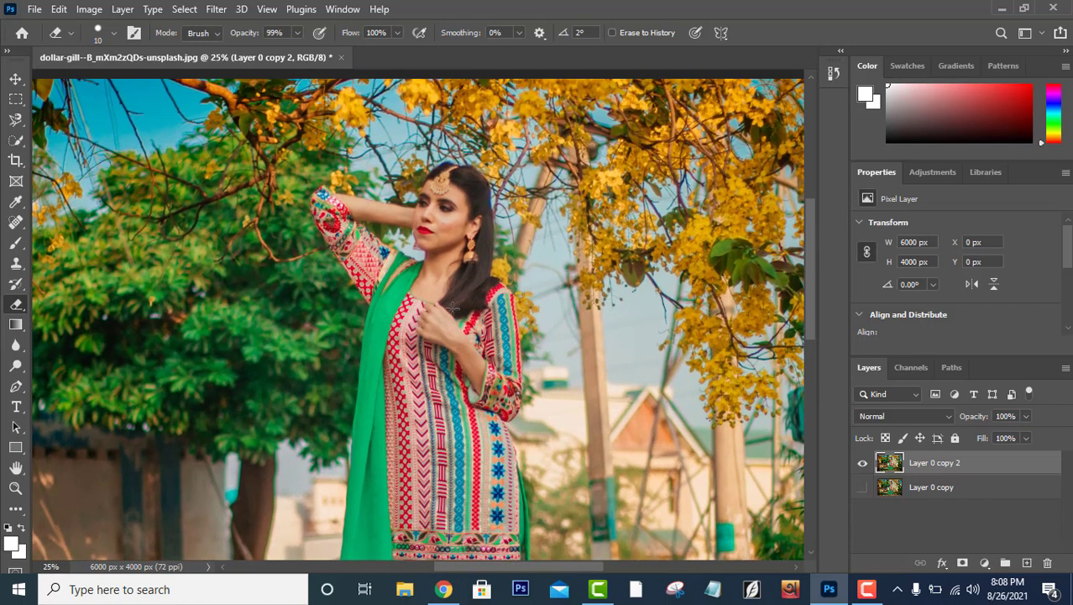
Trace and close a Magnetic Lasso selection around the face, raised arm, neck and hand.
key(l)
key(ctrl+plus)
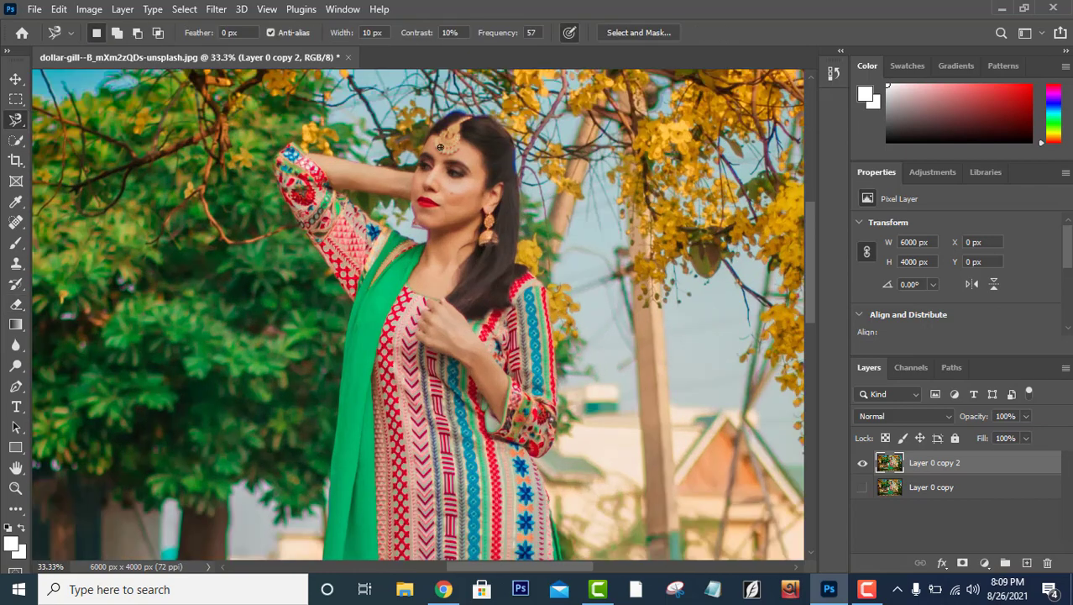
key(ctrl+plus)
scroll(436, 96, up, 2)
click(440, 91)
mouse_move(409, 153)
mouse_down()
mouse_move(412, 401)
mouse_move(480, 315)
mouse_move(521, 167)
mouse_move(513, 122)
mouse_move(472, 92)
mouse_move(449, 99)
mouse_up()
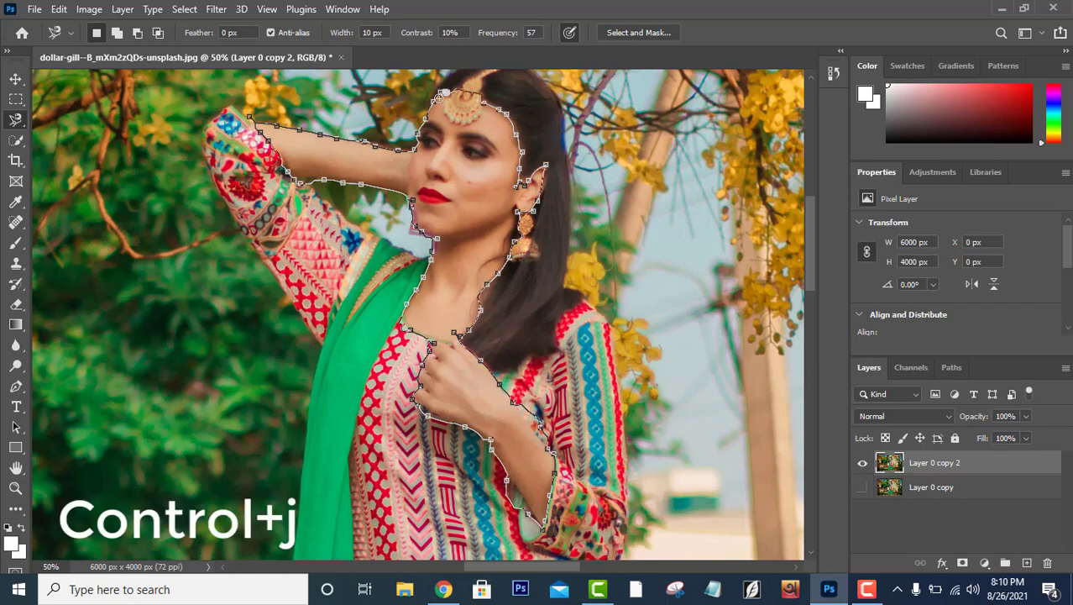
click(448, 99)
Copy the selected skin onto Layer 1 and hide the photo to view the cut-out alone.
key(ctrl+j)
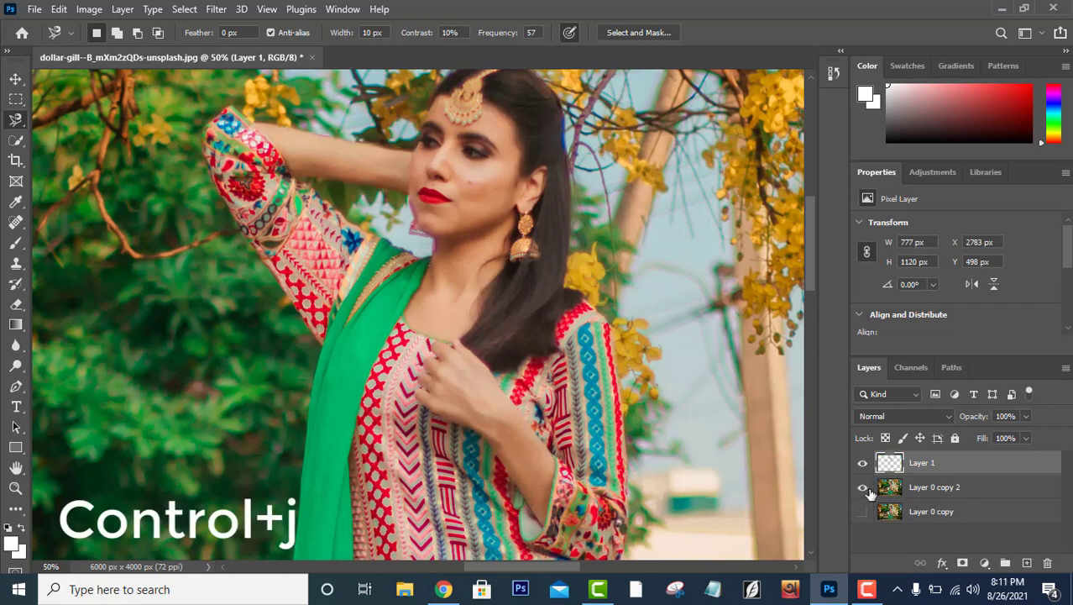
click(863, 487)
key(ctrl+plus)
key(e)
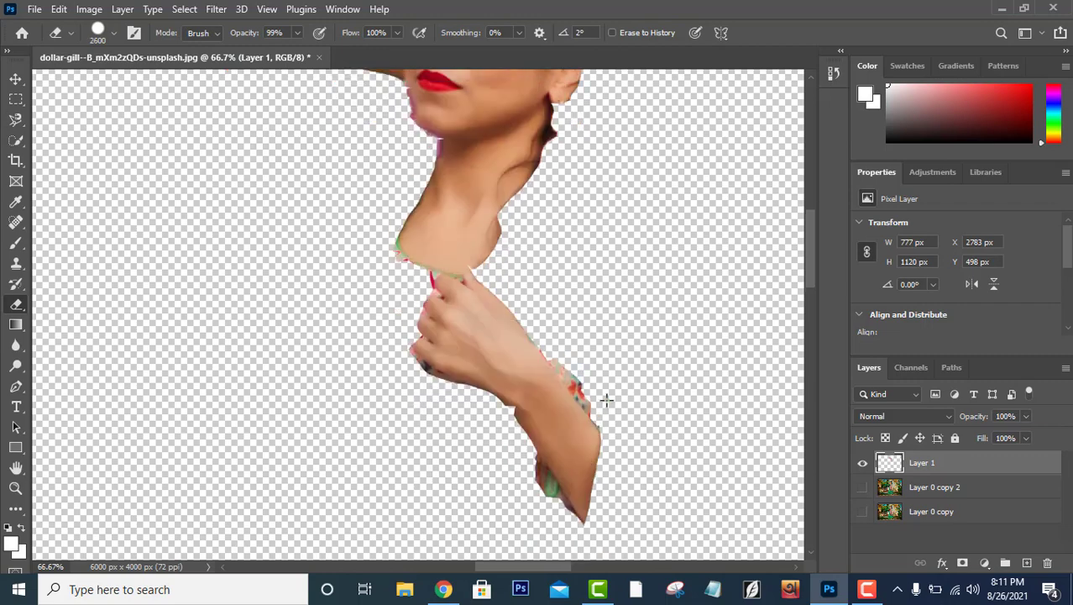
Erase the green and red fringes from the cut-out's edges, with eraser sizes down to 40.
scroll(609, 401, down, 2)
key(bracketleft)
key(bracketleft)
key(bracketleft)
key(ctrl+plus)
scroll(395, 252, up, 3)
key(bracketright)
key(bracketright)
key(bracketright)
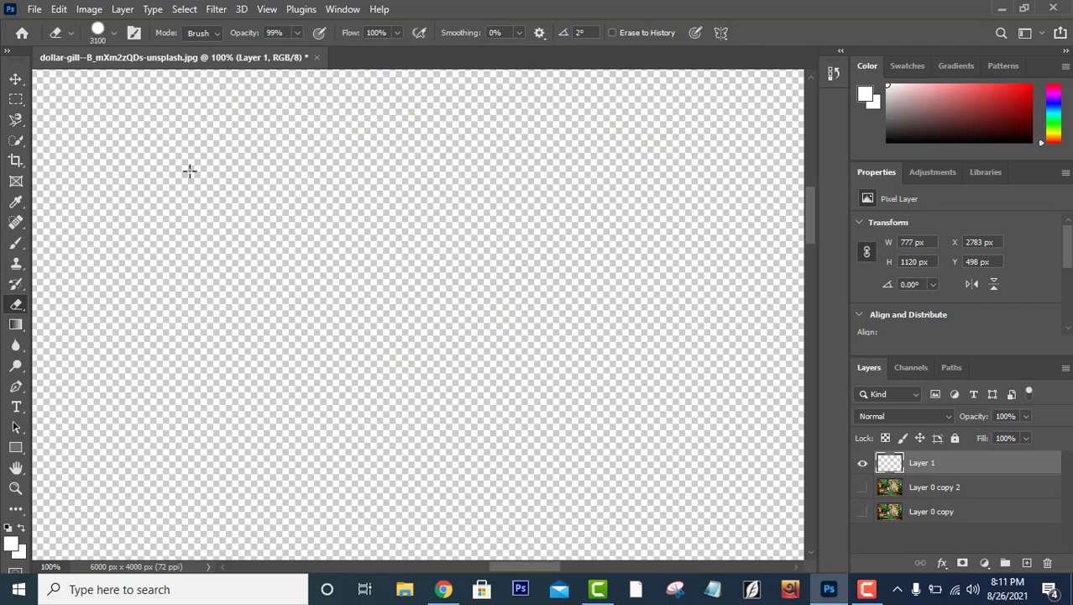
key(bracketleft)
key(bracketleft)
key(bracketleft)
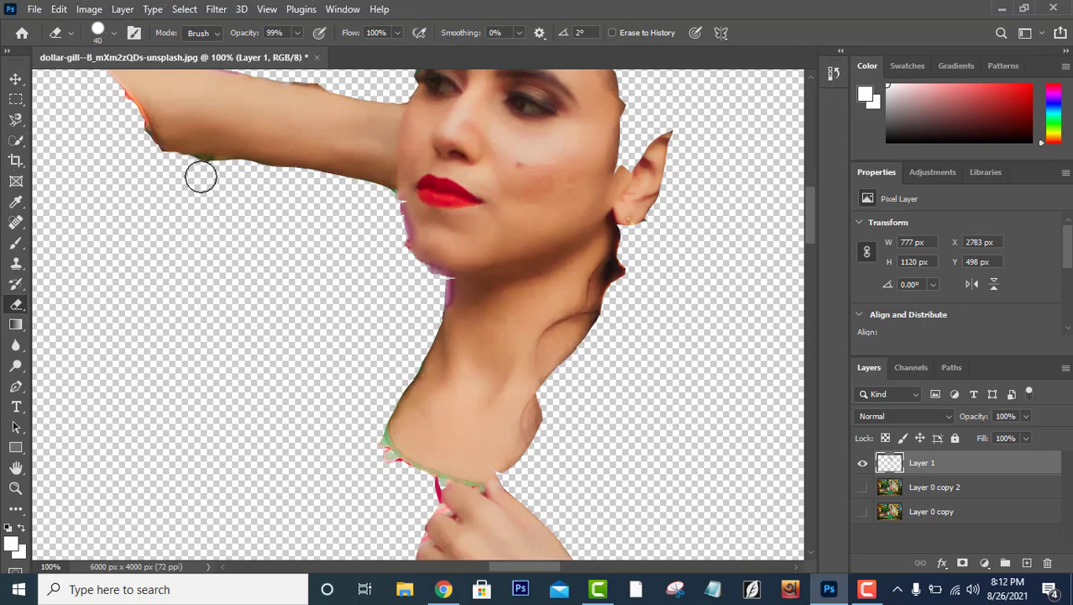
scroll(252, 163, up, 3)
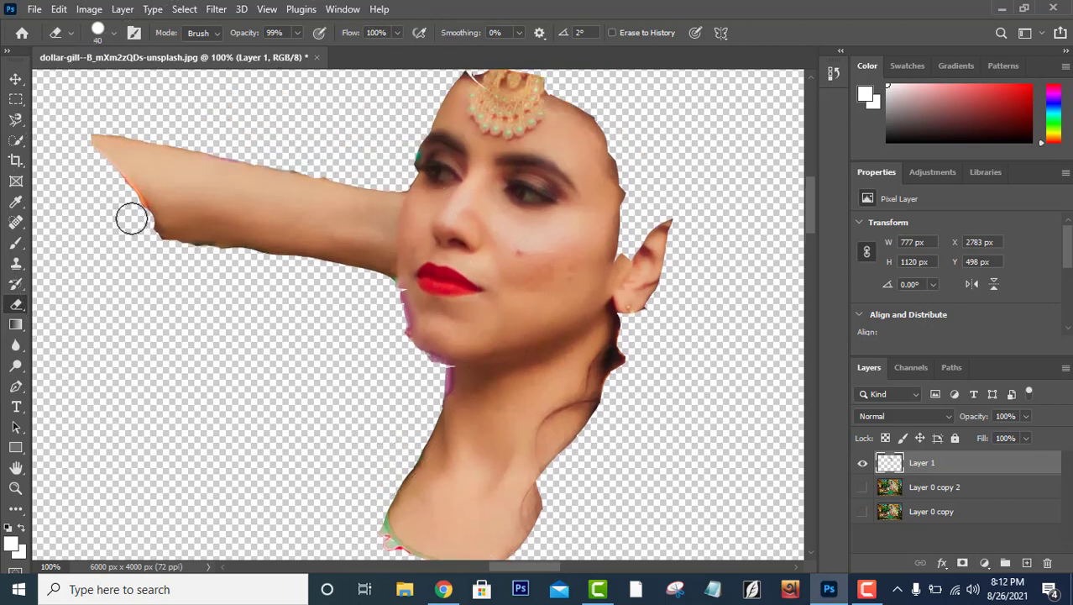
scroll(632, 309, down, 2)
scroll(369, 312, down, 5)
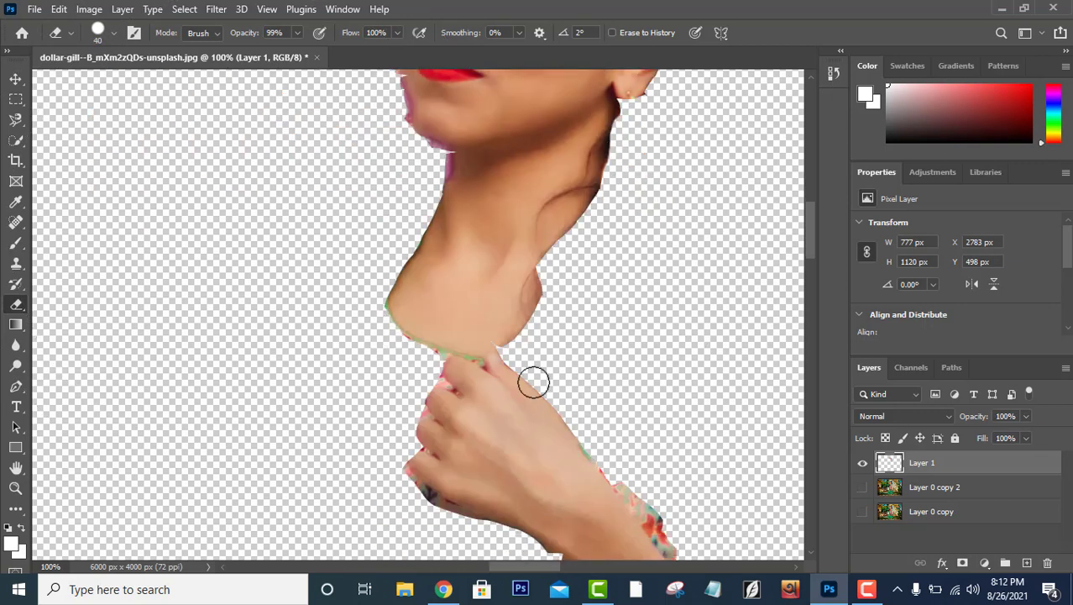
scroll(532, 378, down, 4)
scroll(588, 361, down, 1)
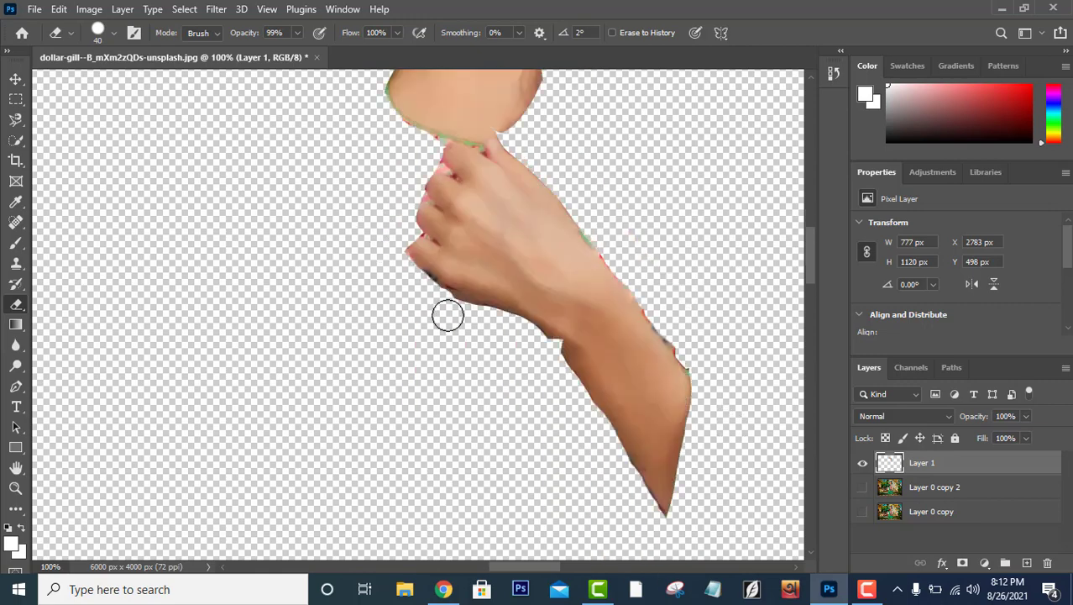
scroll(527, 386, up, 1)
key(ctrl+minus)
key(ctrl+minus)
key(ctrl+minus)
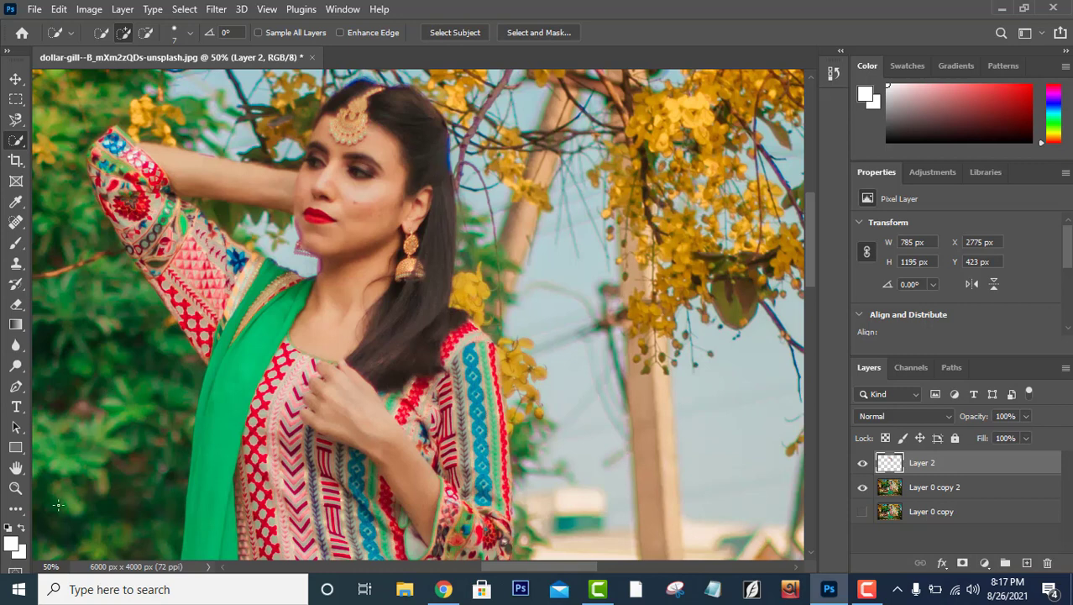
Pick the Brush and load Layer 2's skin outline as a selection.
click(16, 243)
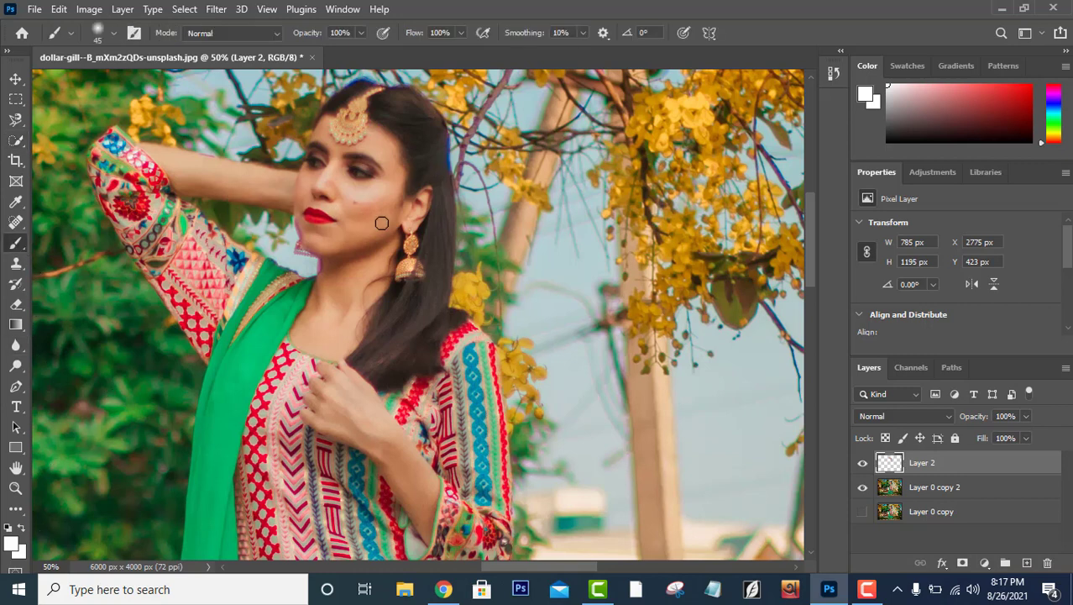
ctrl+click(894, 468)
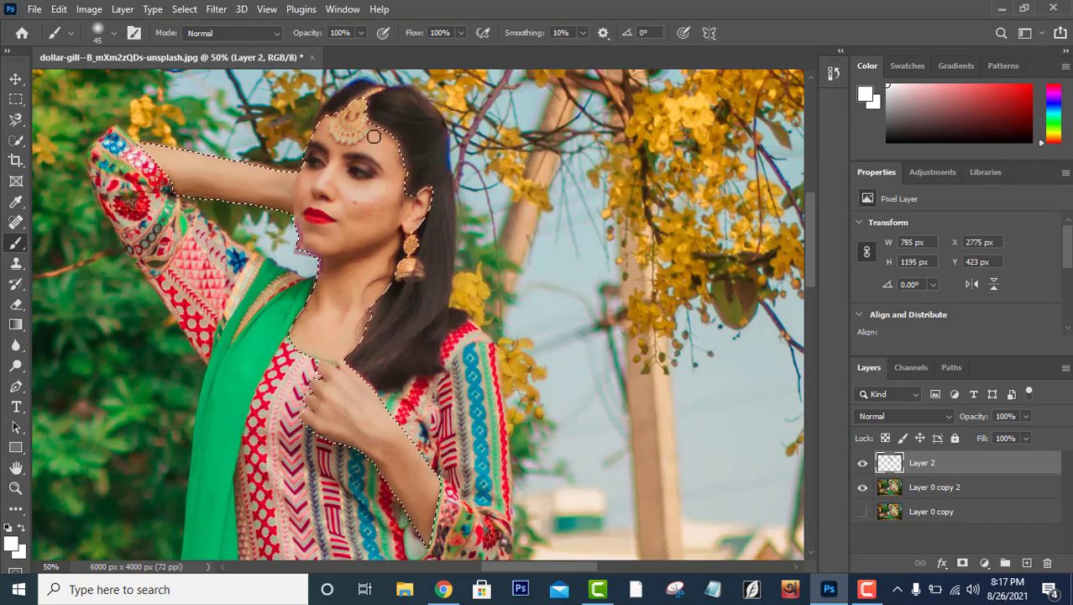
key(ctrl+plus)
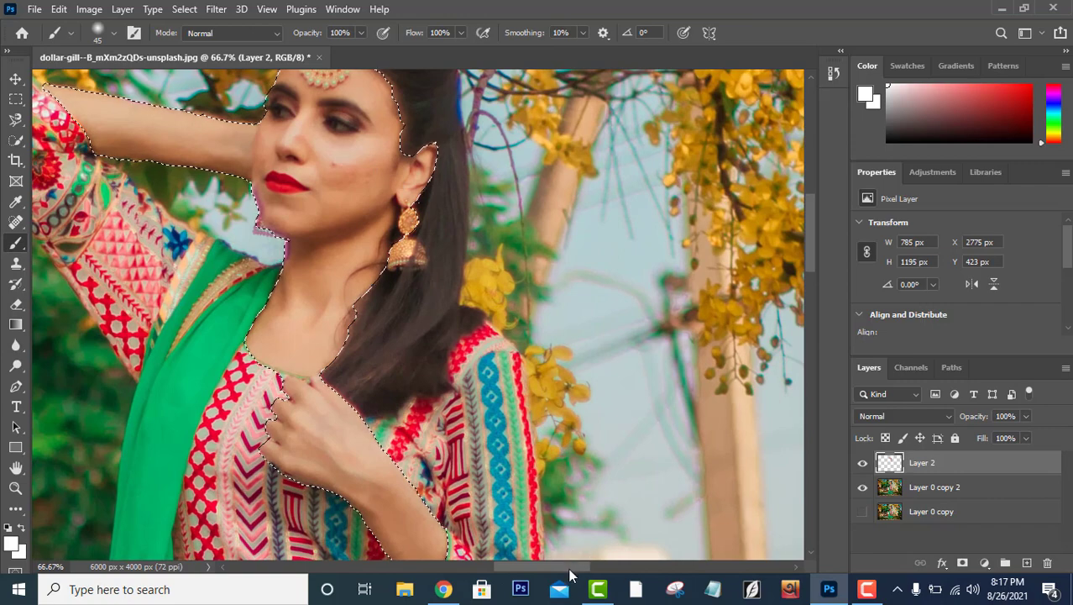
drag(569, 568, 547, 568)
scroll(480, 252, up, 2)
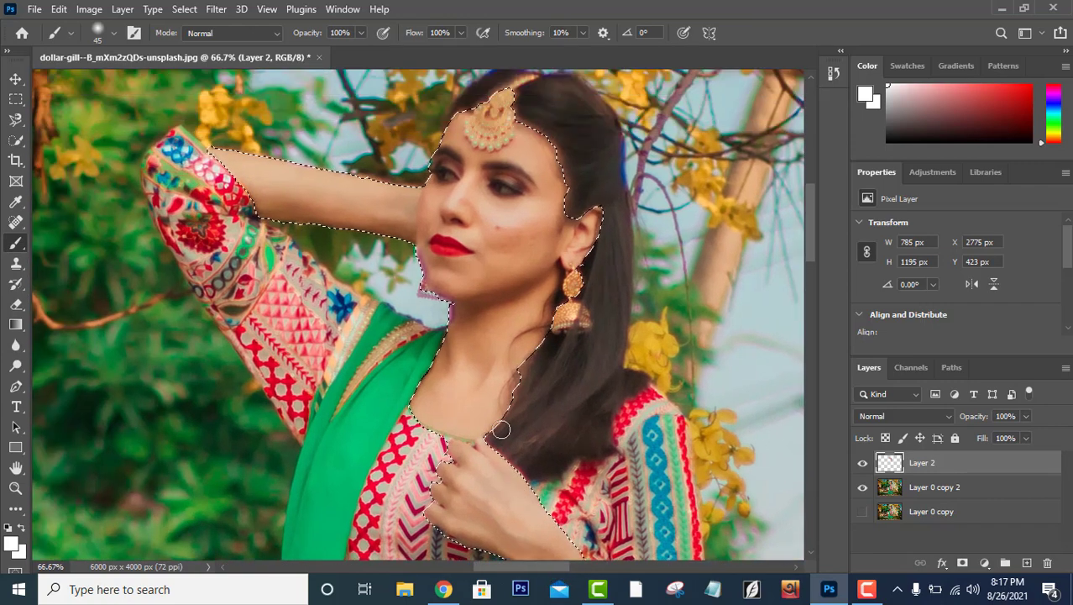
Paint white at brush size 600 over the face, raised arm, neck, chest and hand.
key(bracketright)
key(bracketright)
key(bracketright)
click(481, 192)
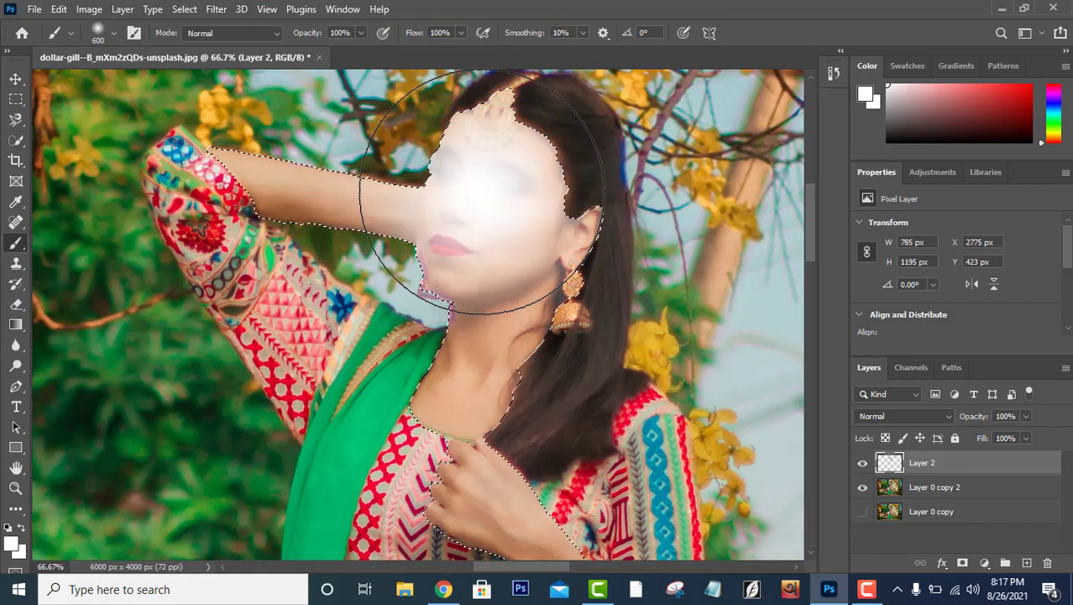
click(481, 198)
mouse_move(487, 210)
mouse_down()
mouse_move(496, 193)
mouse_move(210, 191)
mouse_move(455, 240)
mouse_move(507, 215)
mouse_up()
scroll(515, 215, down, 2)
scroll(518, 262, down, 2)
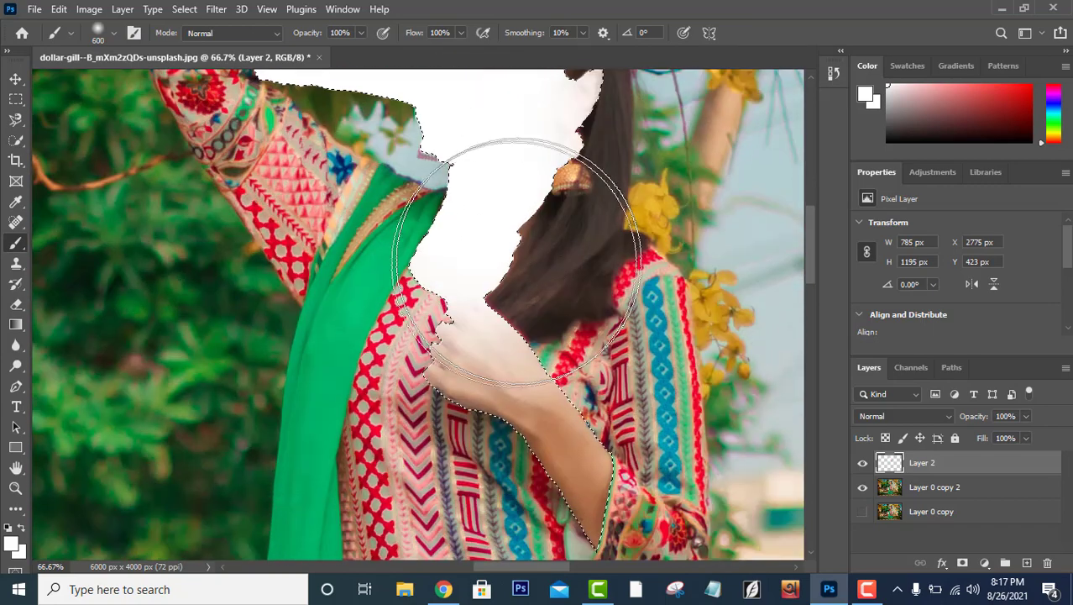
mouse_move(516, 262)
mouse_down()
mouse_move(498, 324)
mouse_move(512, 395)
mouse_up()
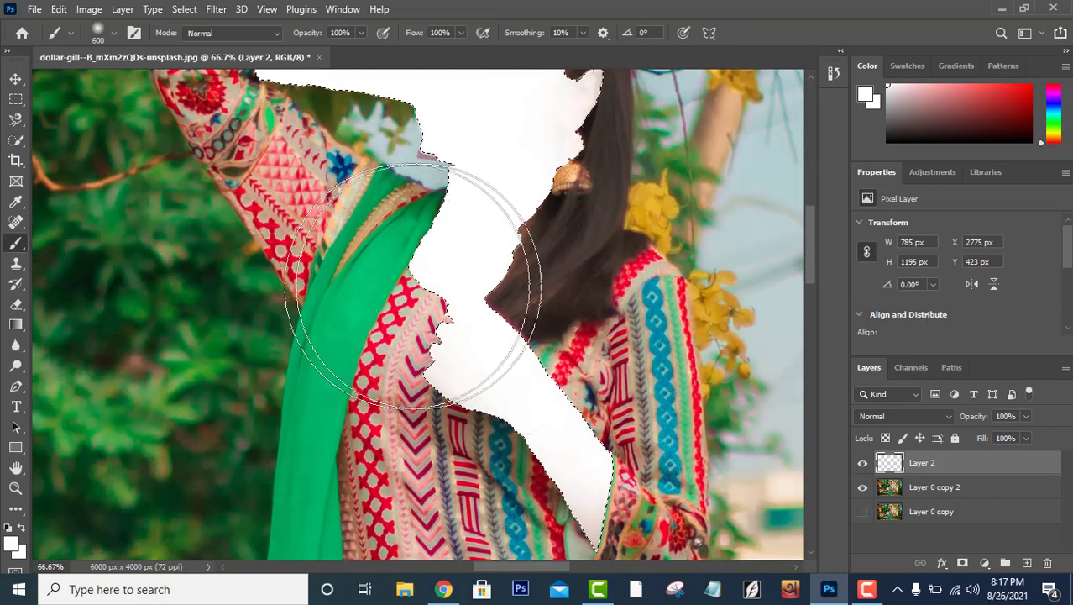
scroll(563, 311, up, 2)
scroll(603, 340, up, 2)
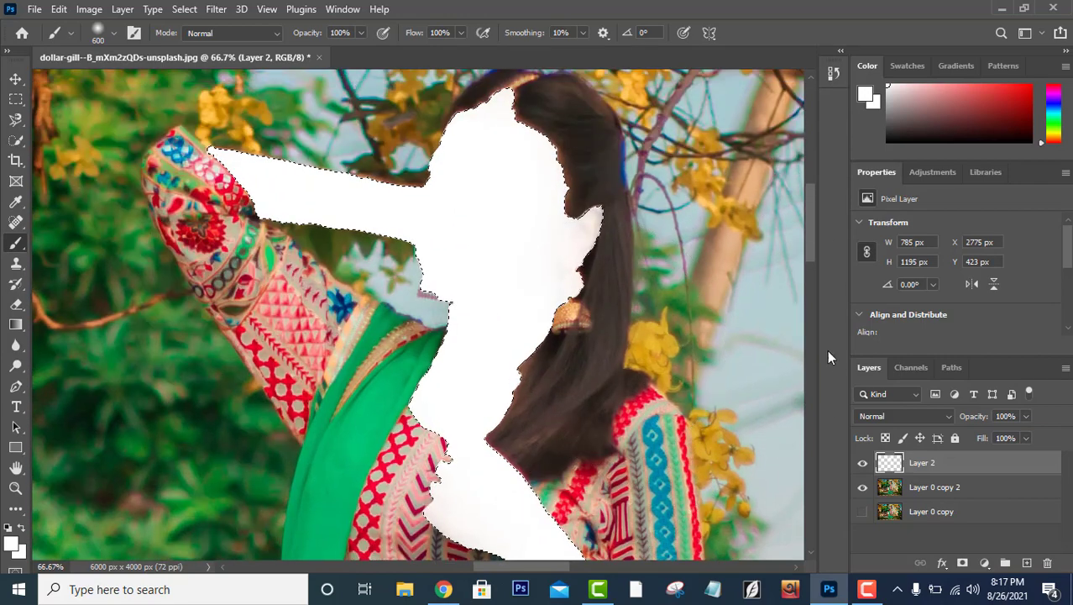
Set Layer 2's blend mode to Overlay and its opacity to 46%.
click(883, 415)
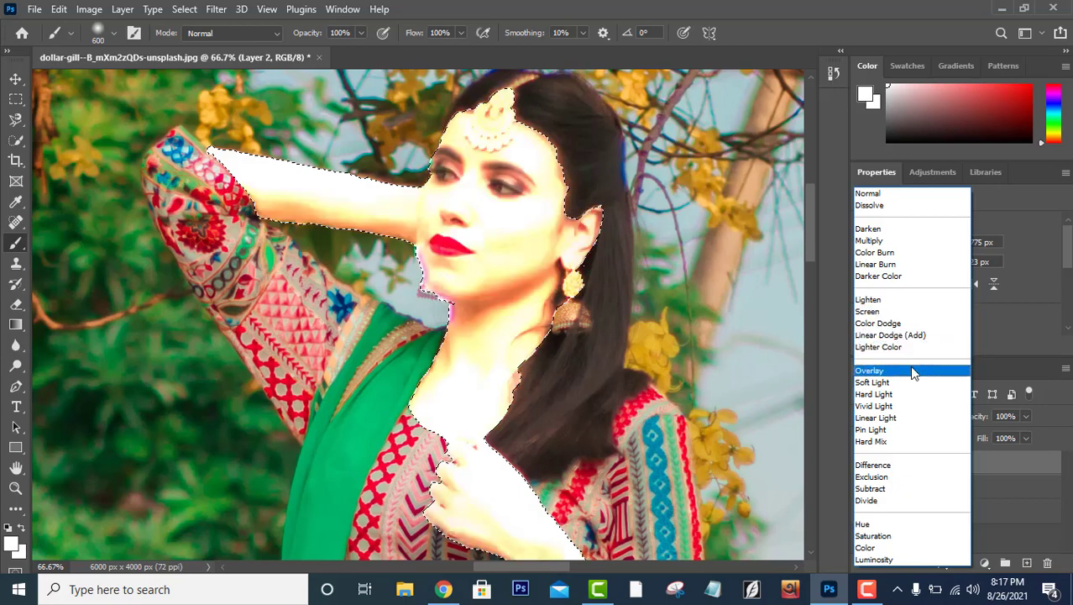
click(911, 371)
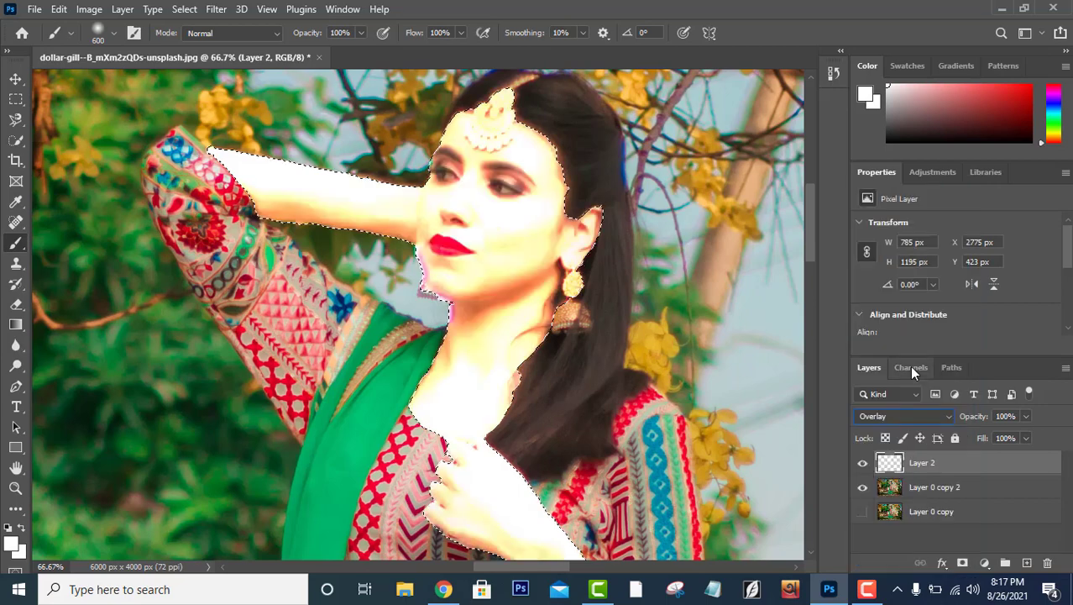
click(1030, 417)
drag(1000, 427, 988, 431)
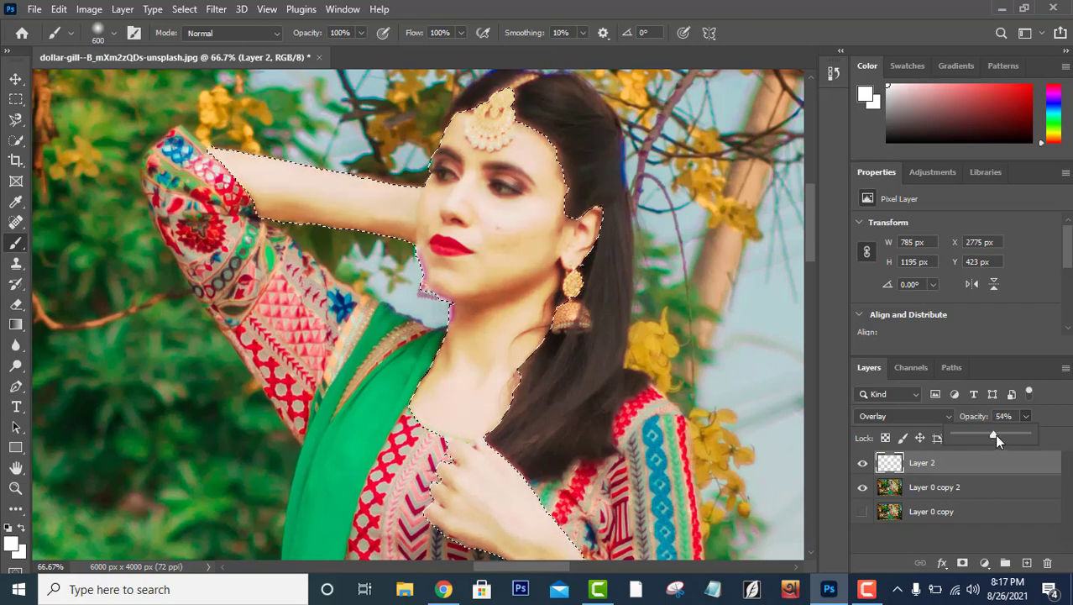
drag(982, 431, 975, 432)
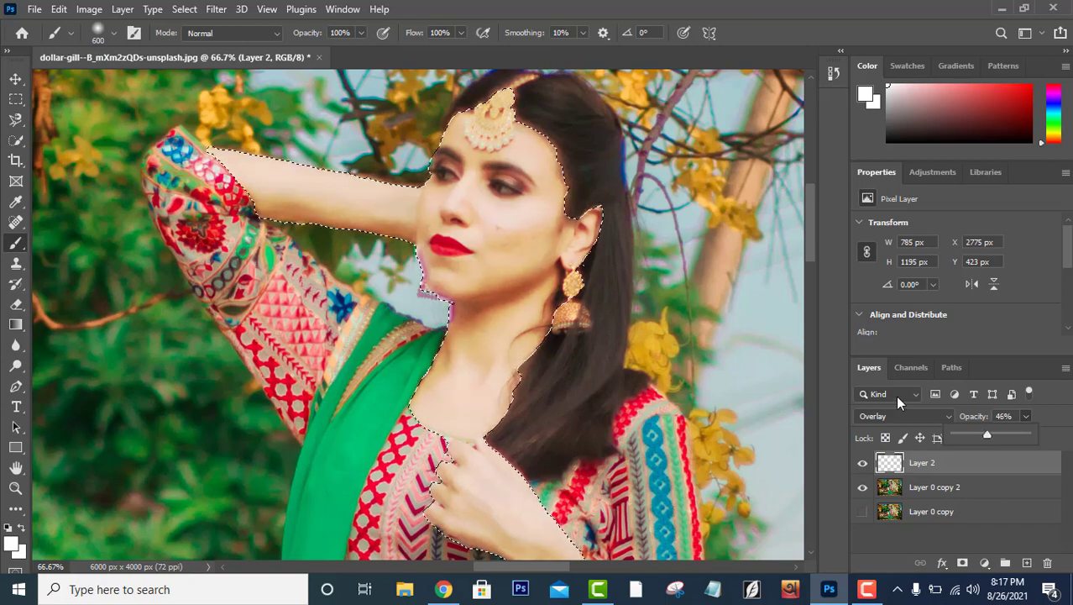
scroll(639, 278, down, 1)
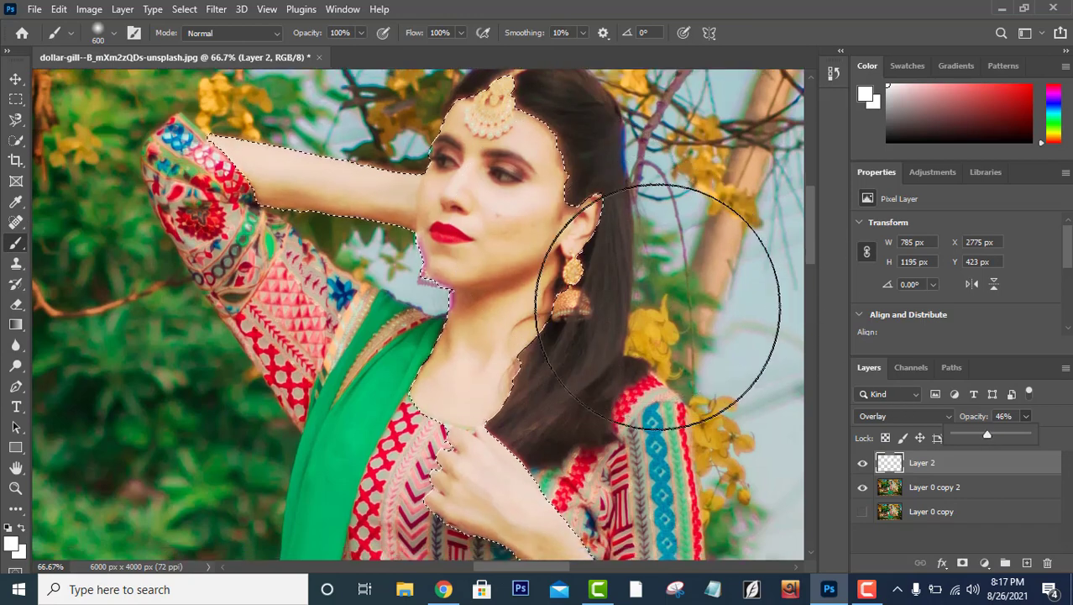
Deselect the current selection from the canvas right-click menu.
key(v)
click(16, 99)
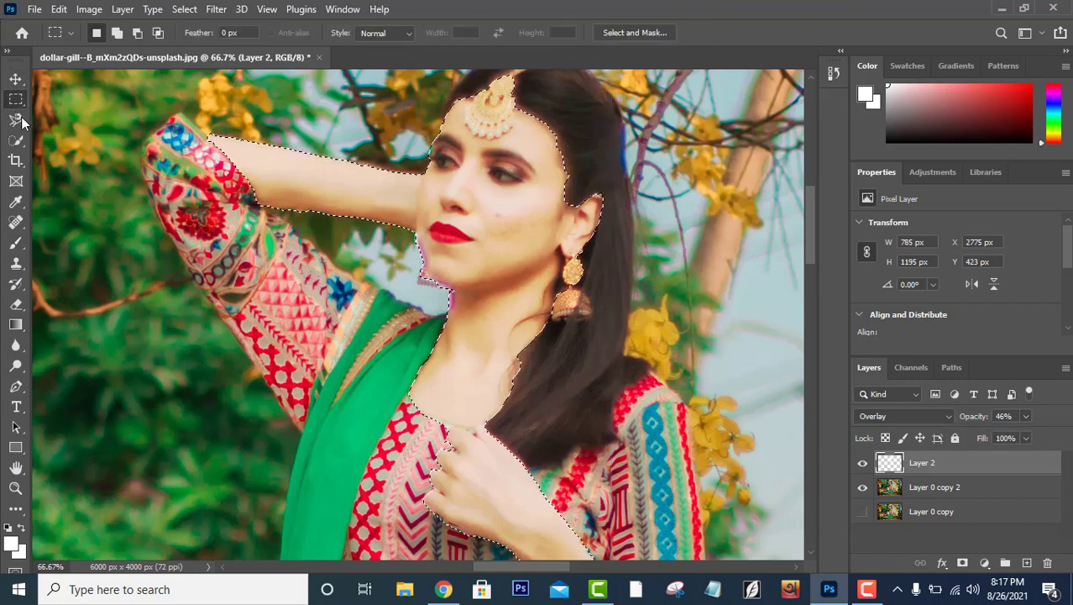
right_click(256, 188)
key(Escape)
right_click(270, 187)
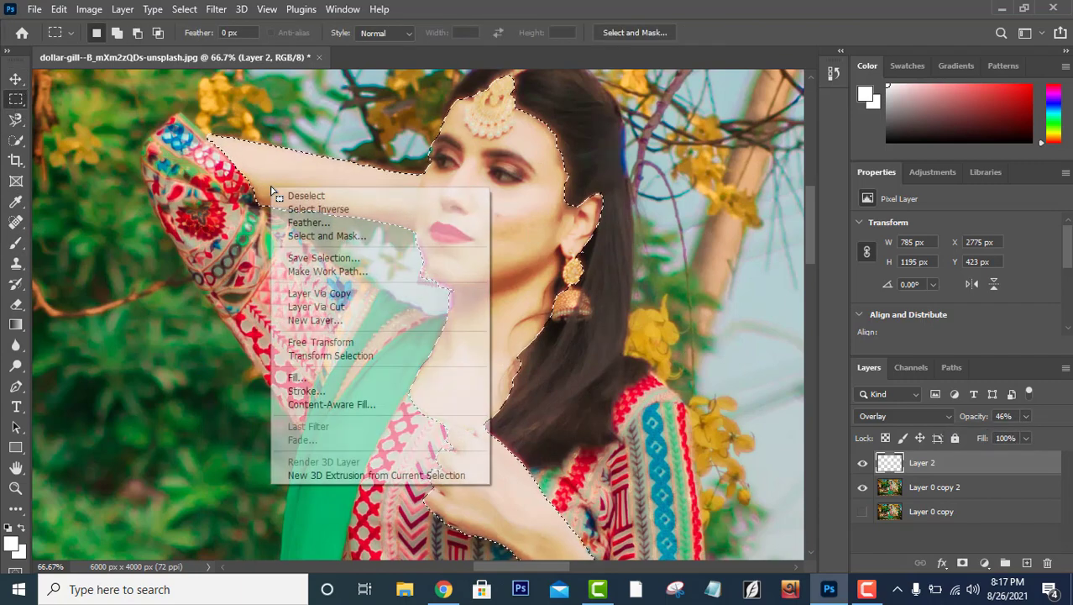
click(286, 196)
scroll(427, 252, down, 3)
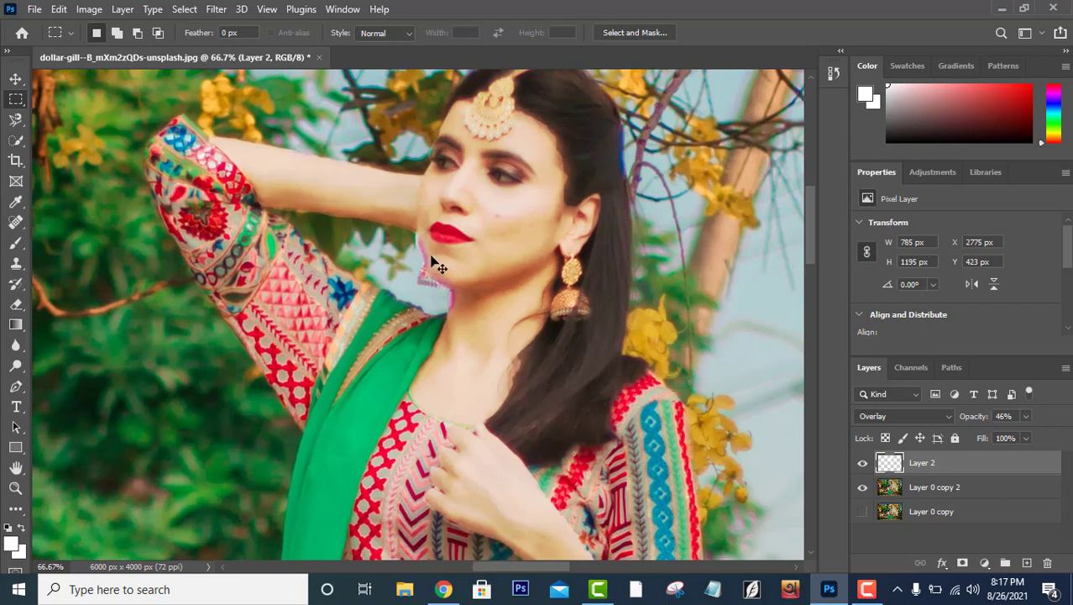
scroll(595, 218, down, 1)
scroll(595, 219, down, 1)
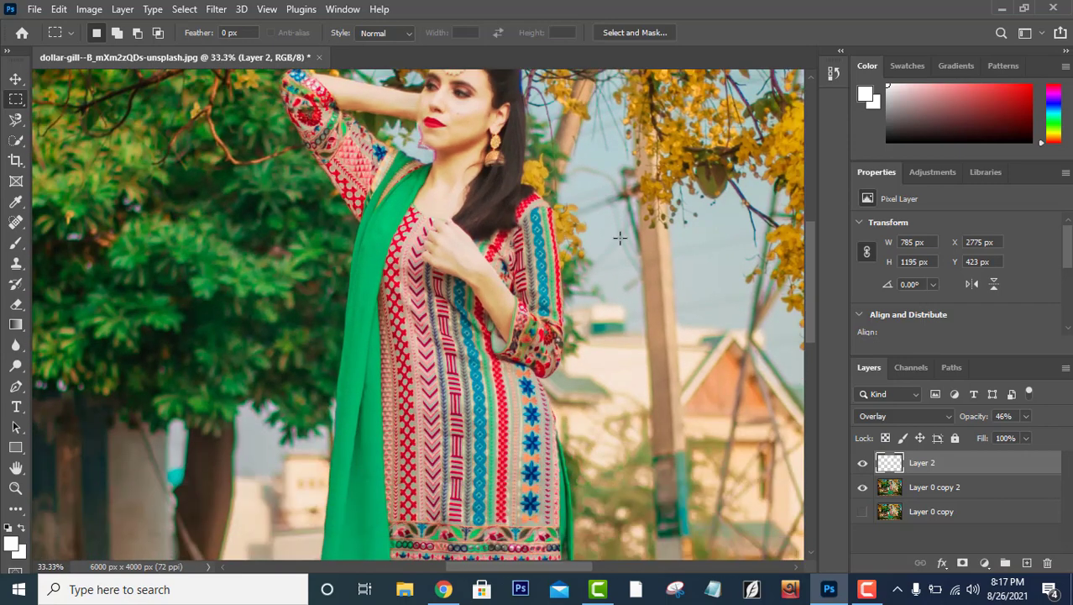
scroll(676, 118, up, 3)
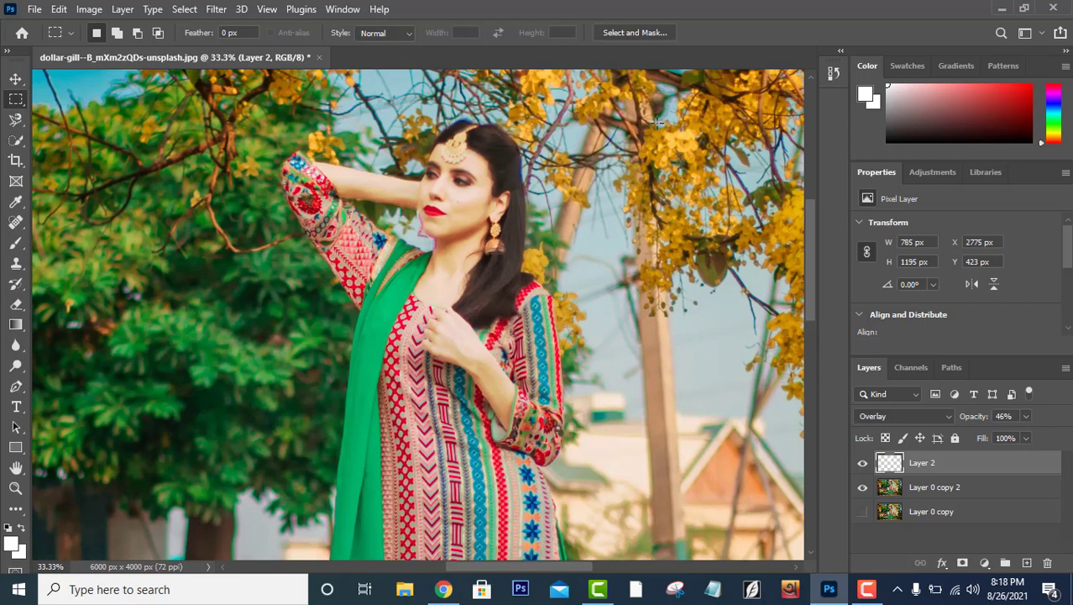
Zoom in on the head and set the Brush to 50 px with 85% flow.
key(ctrl+plus)
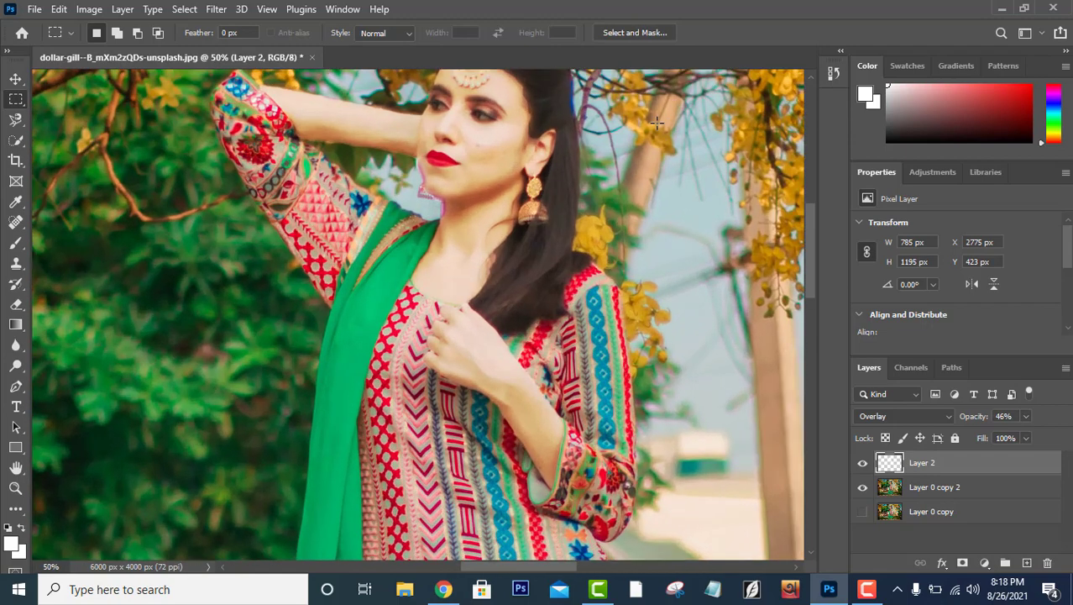
scroll(655, 123, up, 2)
key(ctrl+plus)
scroll(606, 162, up, 2)
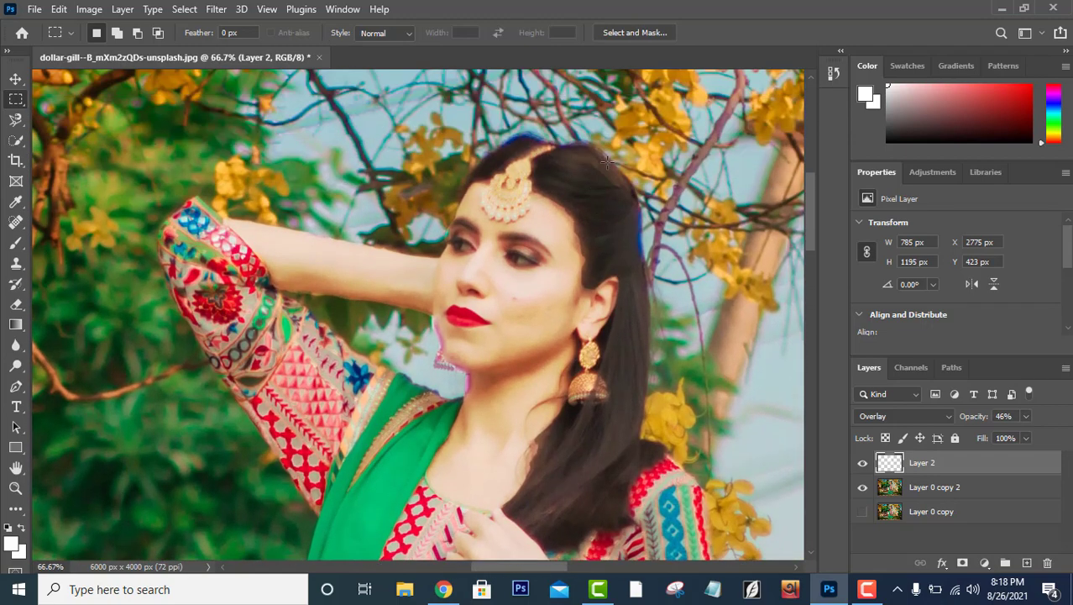
key(b)
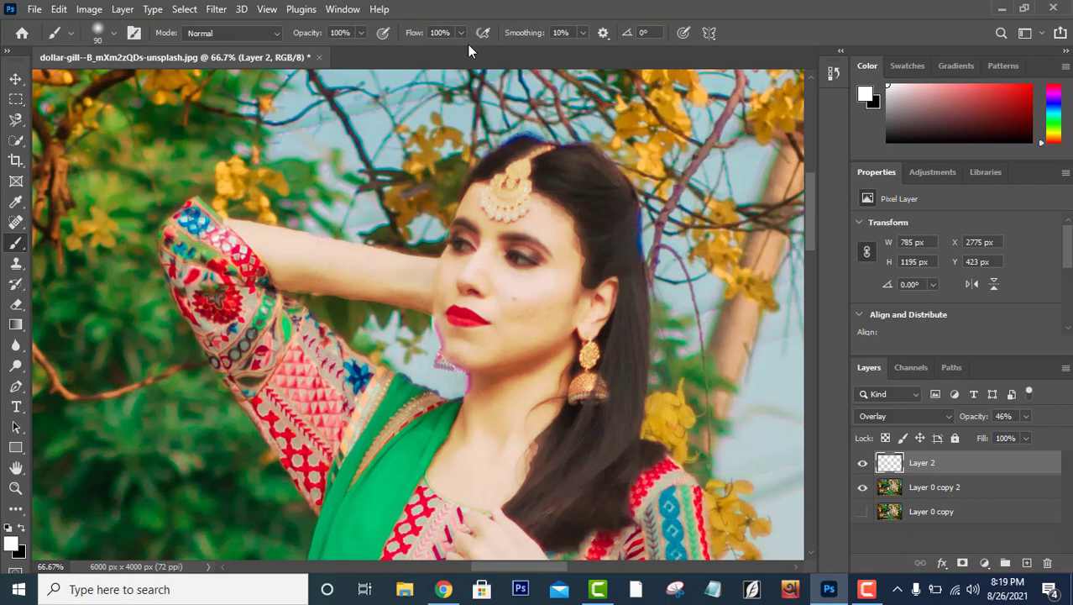
key(bracketleft)
key(bracketleft)
key(bracketleft)
click(460, 33)
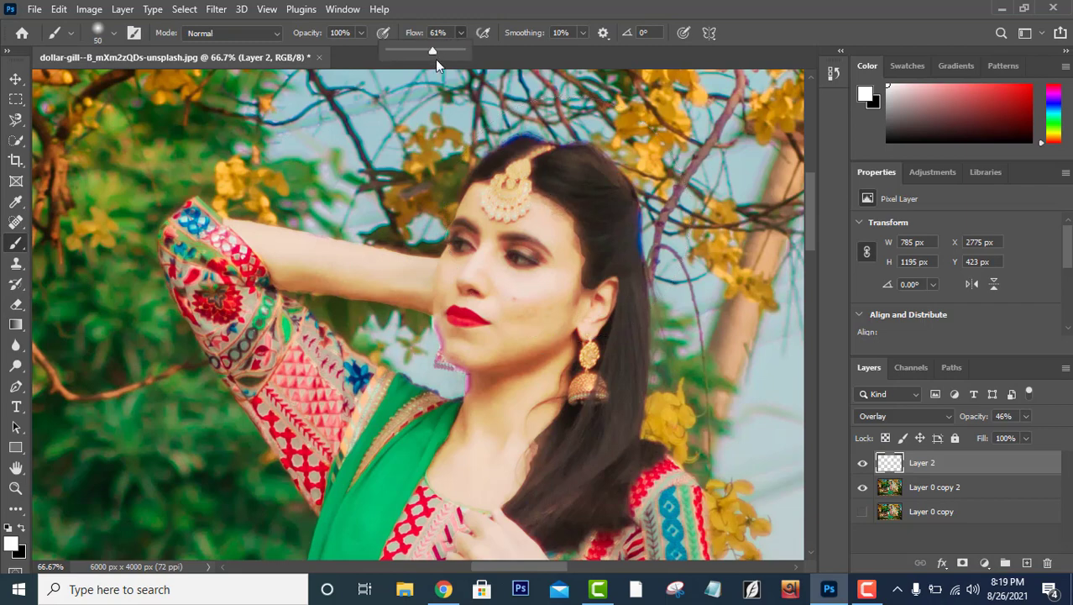
Inspect the face at 100% zoom, then zoom back out to the whole photo.
key(ctrl+plus)
scroll(630, 189, up, 1)
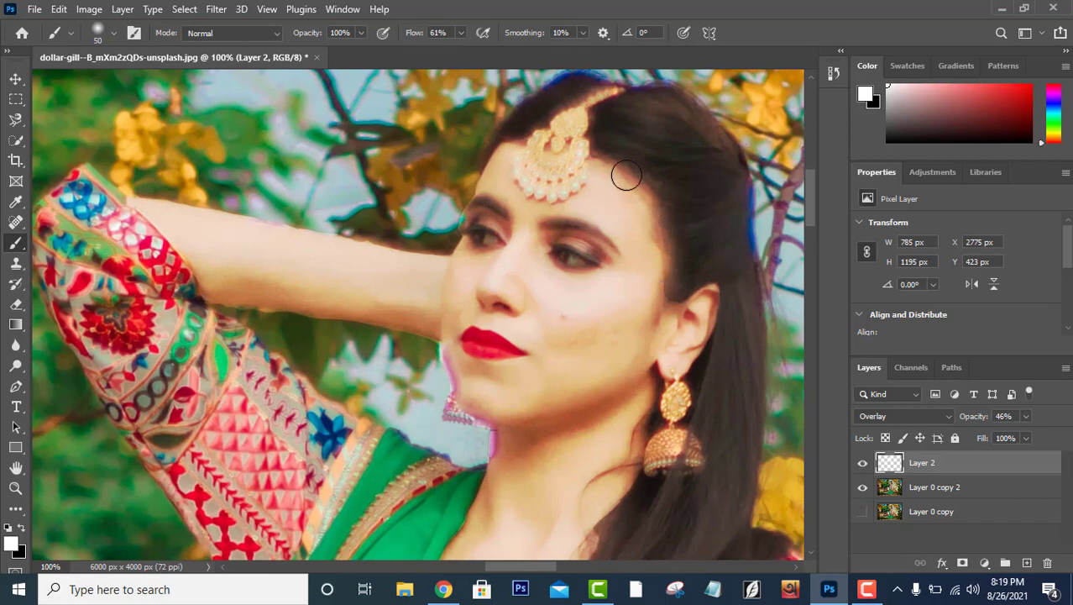
scroll(630, 277, down, 5)
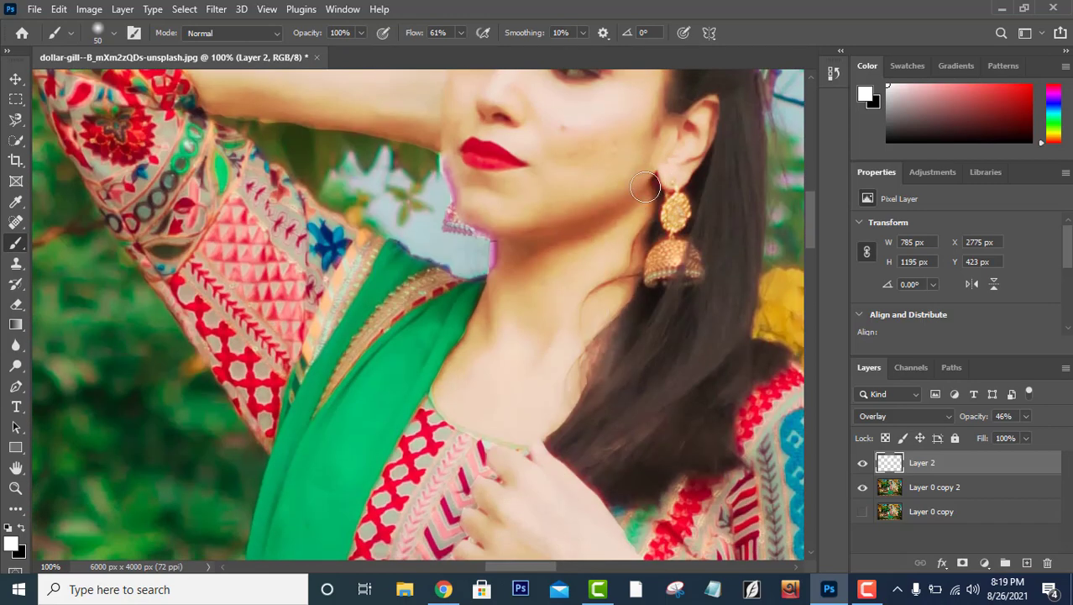
scroll(580, 319, up, 4)
scroll(546, 235, up, 2)
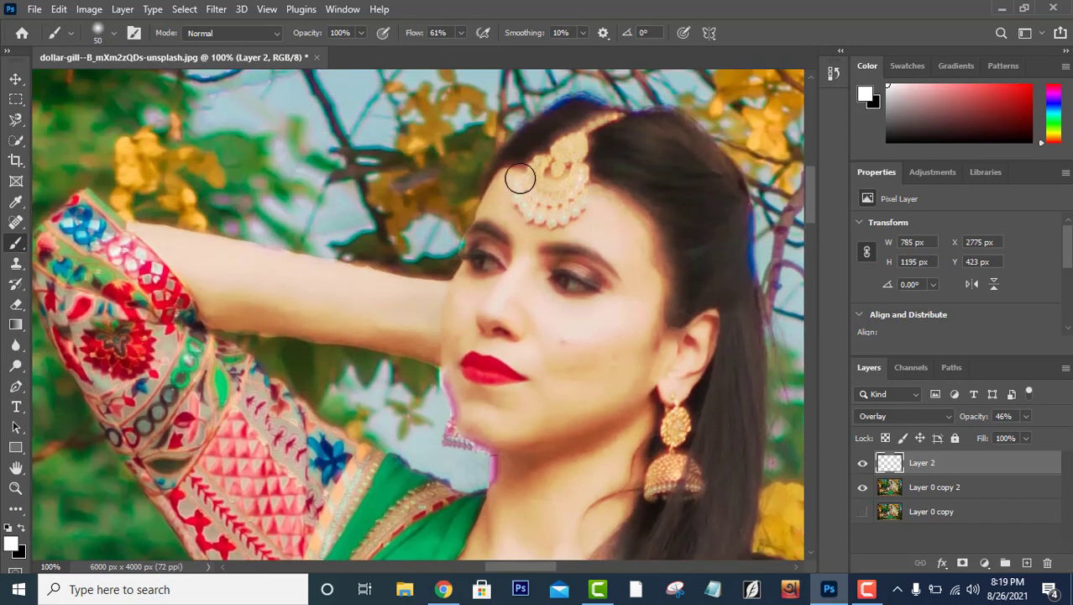
scroll(692, 273, down, 3)
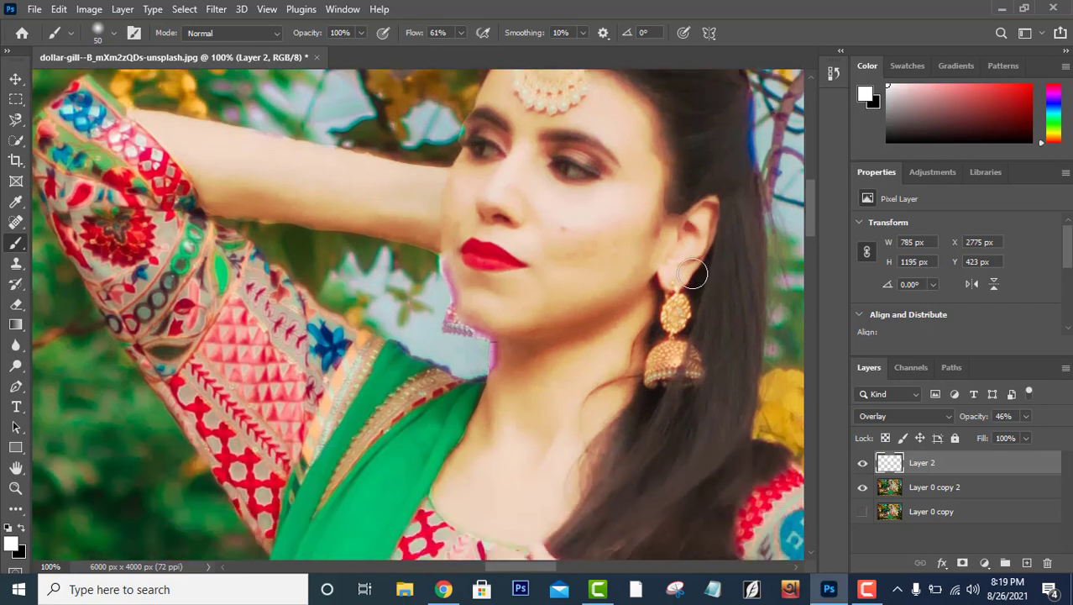
key(ctrl+minus)
key(ctrl+minus)
key(ctrl+minus)
key(ctrl+minus)
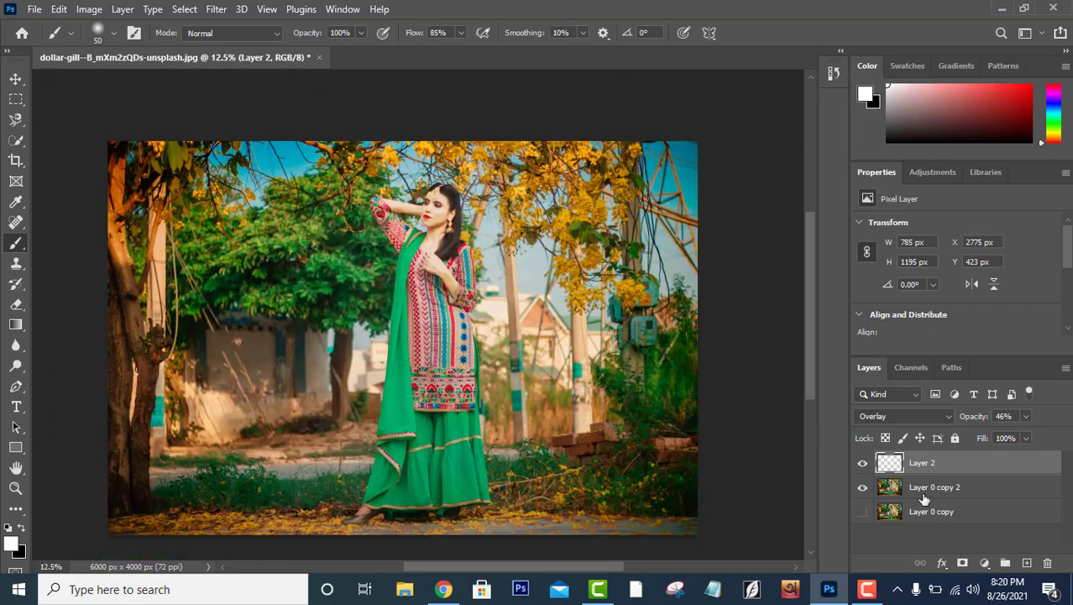
Add a Channel Mixer above Layer 0 copy 2 with Output Green set to Green 0, Blue 100.
click(928, 495)
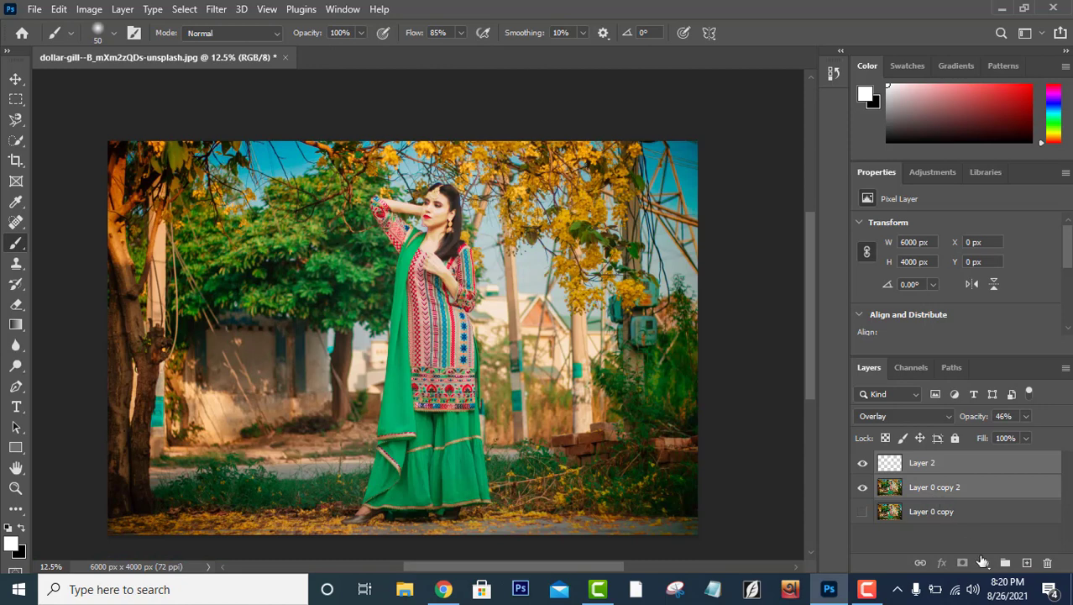
click(985, 563)
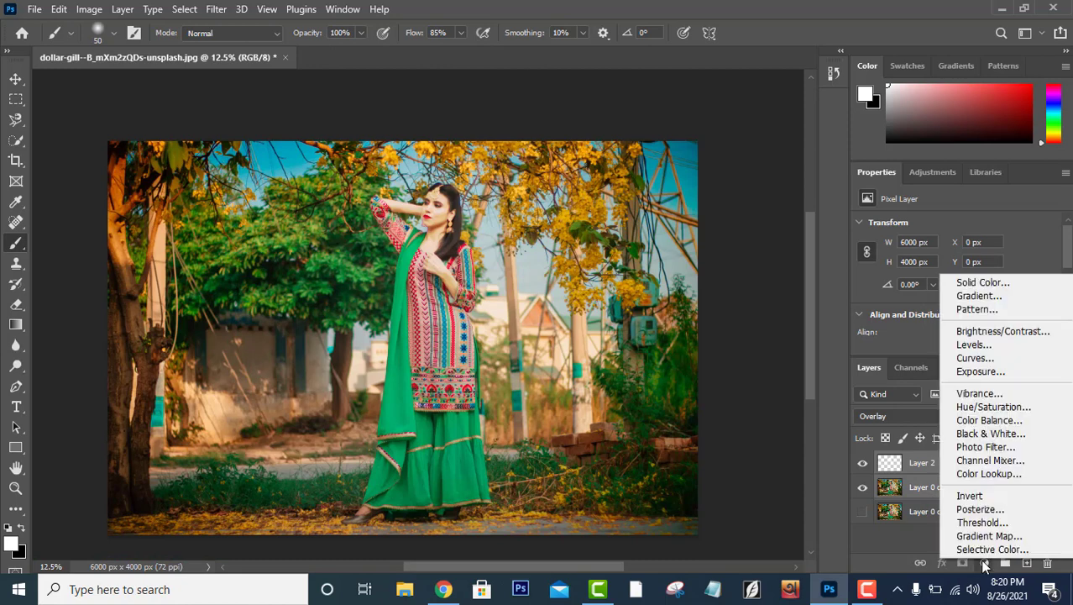
click(991, 460)
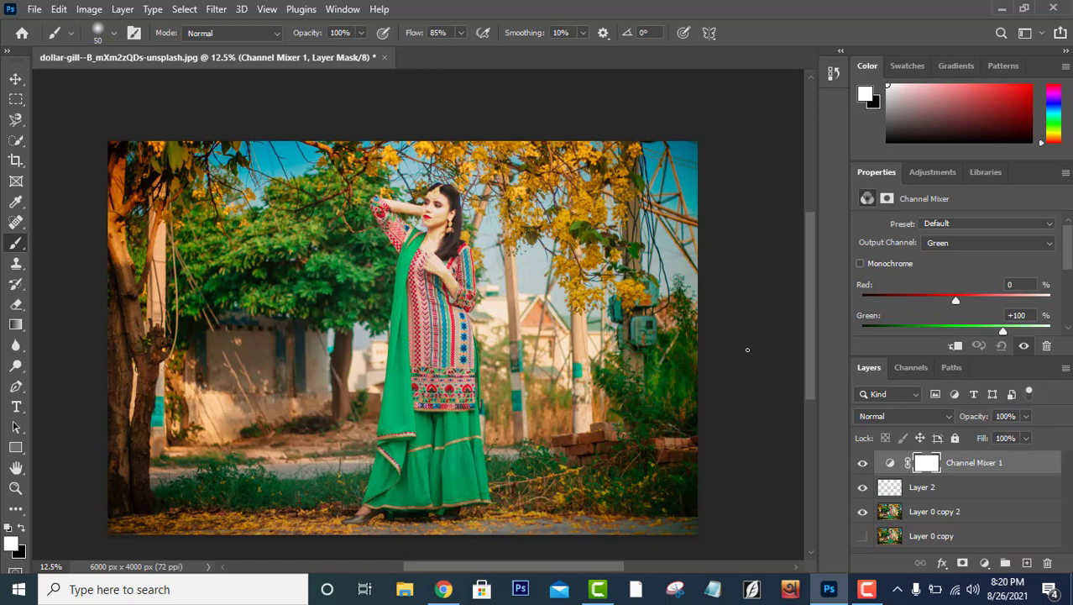
click(1029, 315)
text(0)
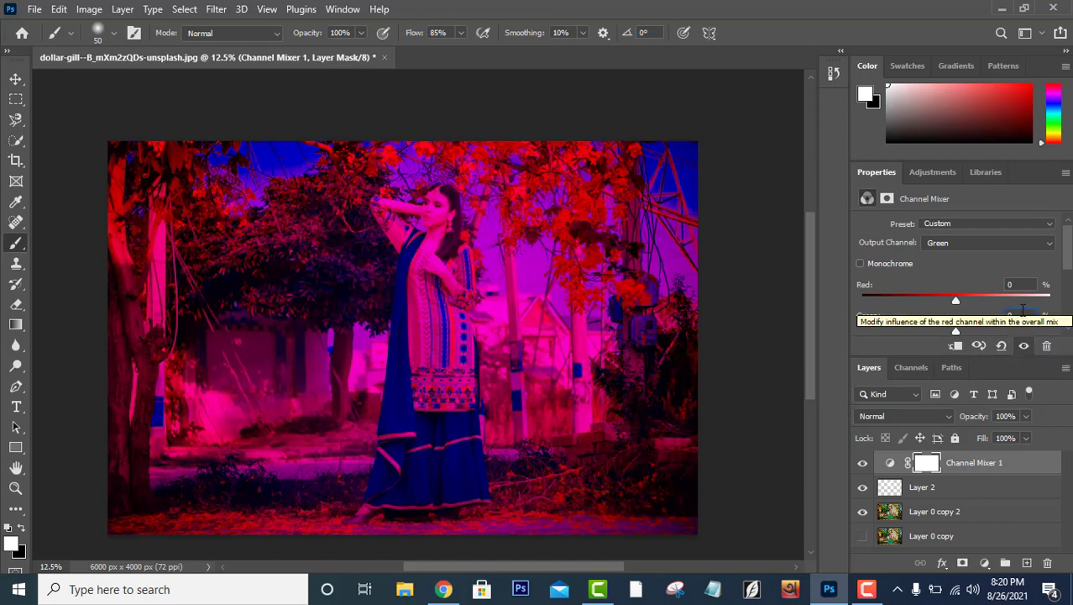
scroll(1042, 310, down, 3)
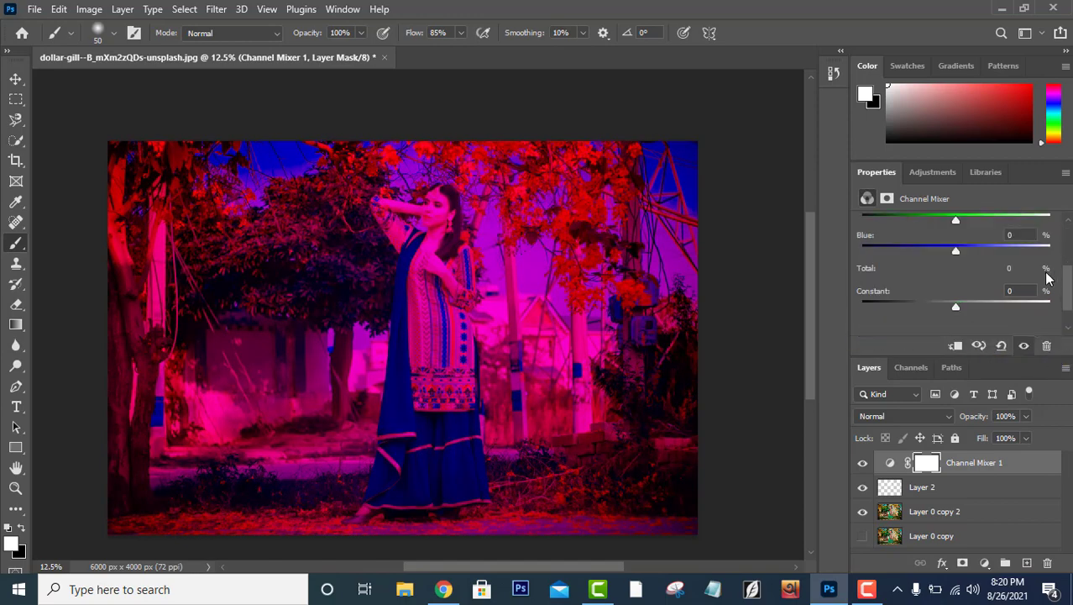
double_click(998, 241)
text(00)
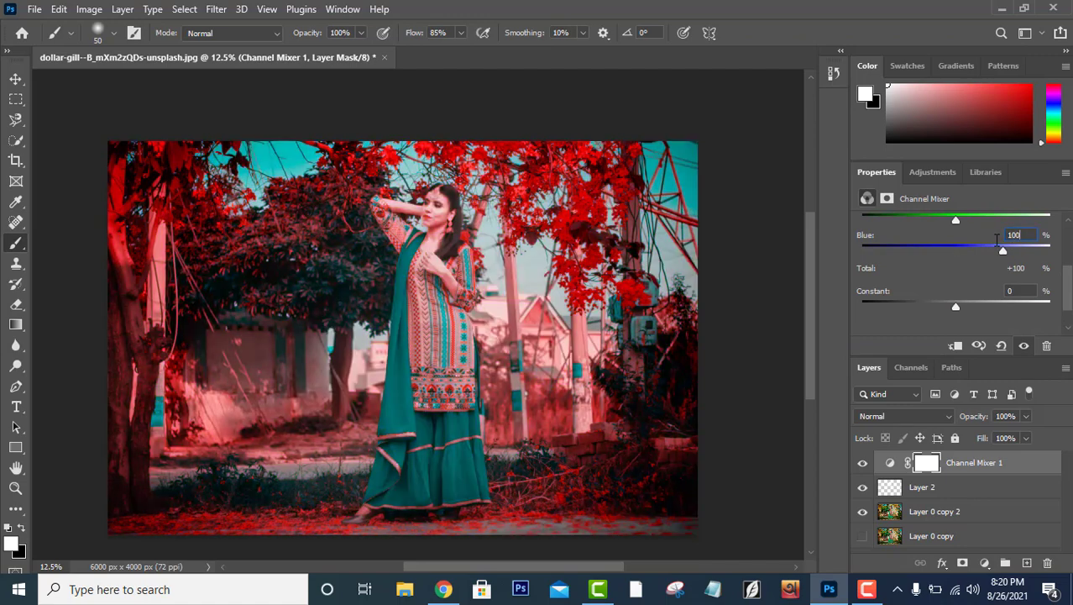
click(984, 562)
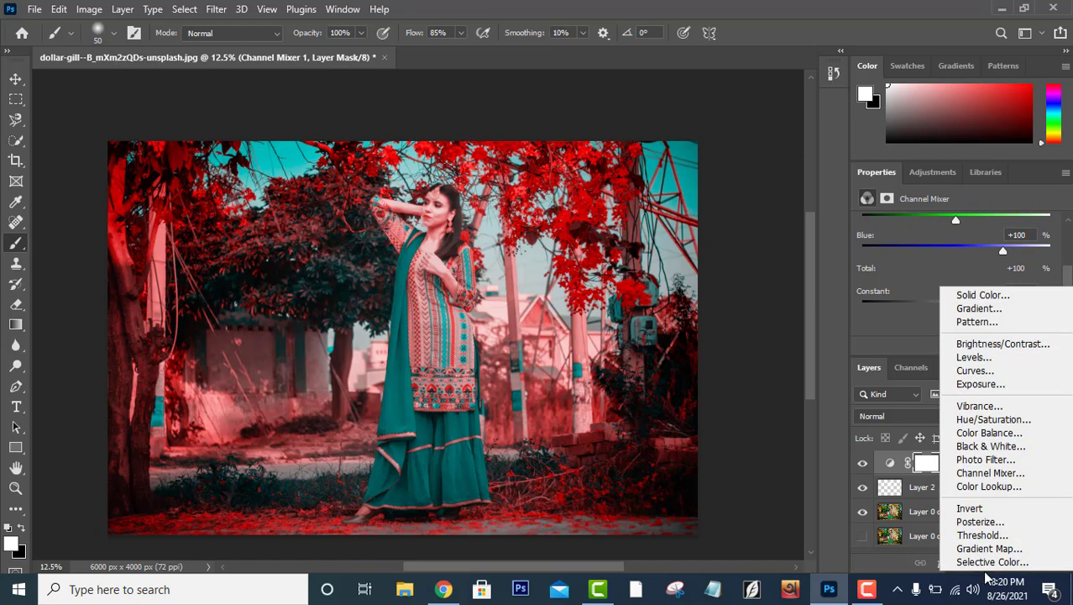
Add a Selective Color layer with Reds at Magenta +33, Yellow 0 and Black +28.
click(991, 562)
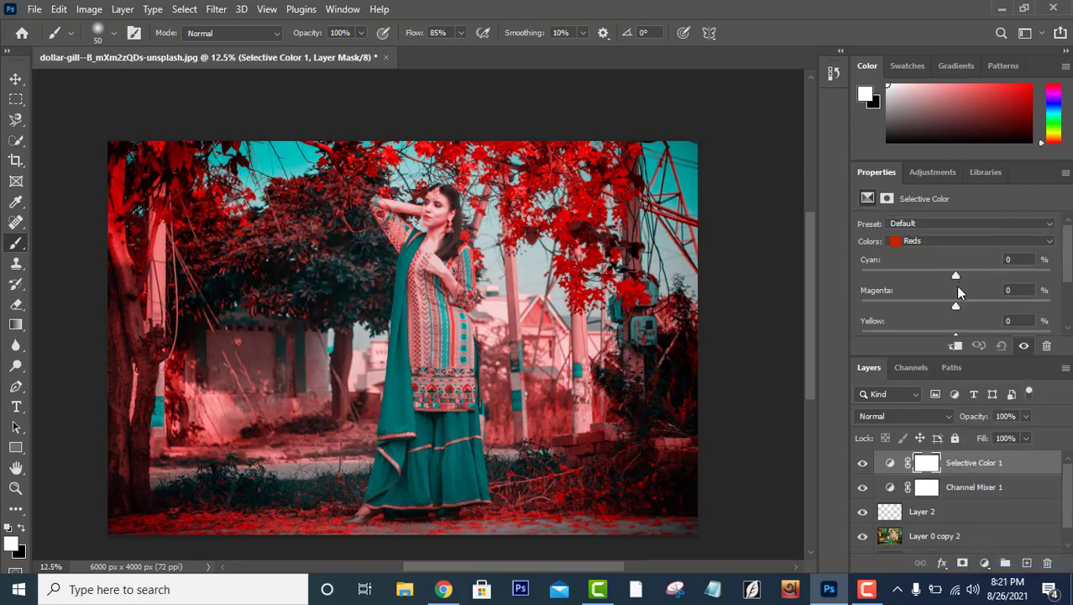
scroll(959, 287, down, 1)
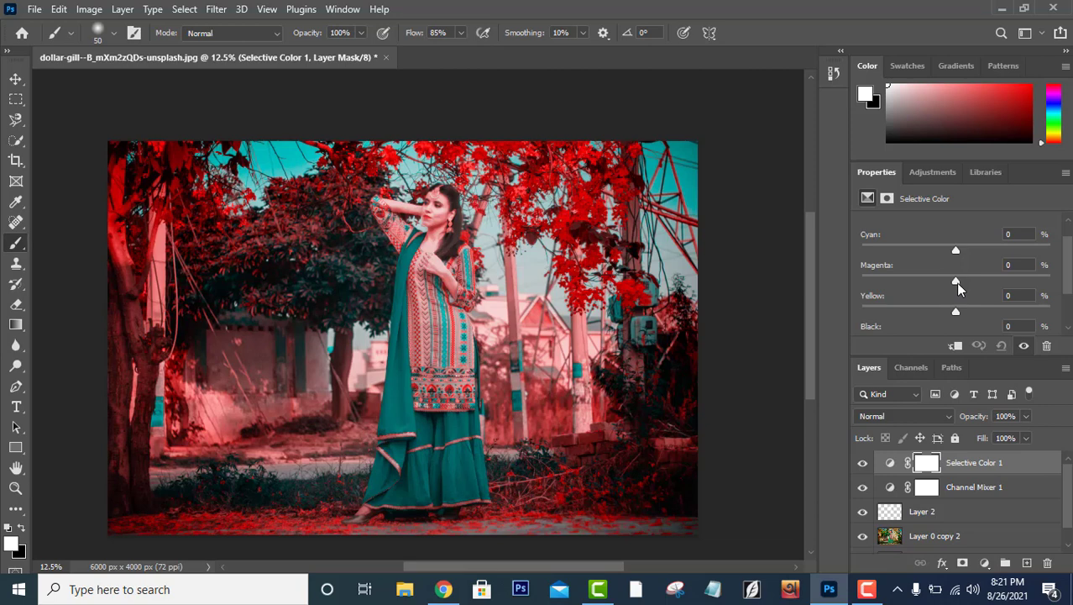
drag(956, 281, 977, 281)
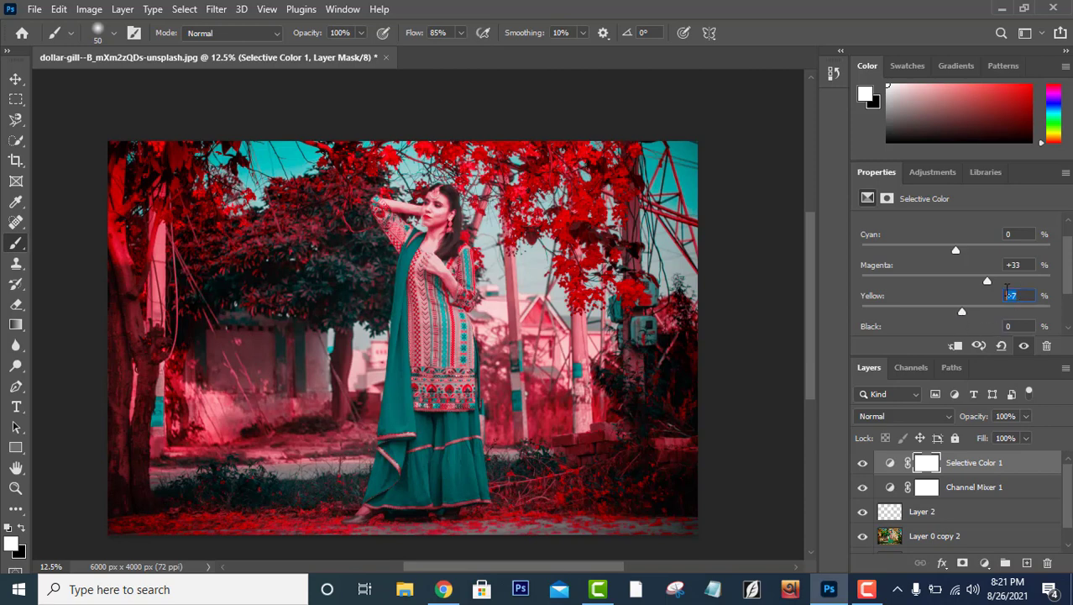
text(0)
scroll(982, 329, down, 1)
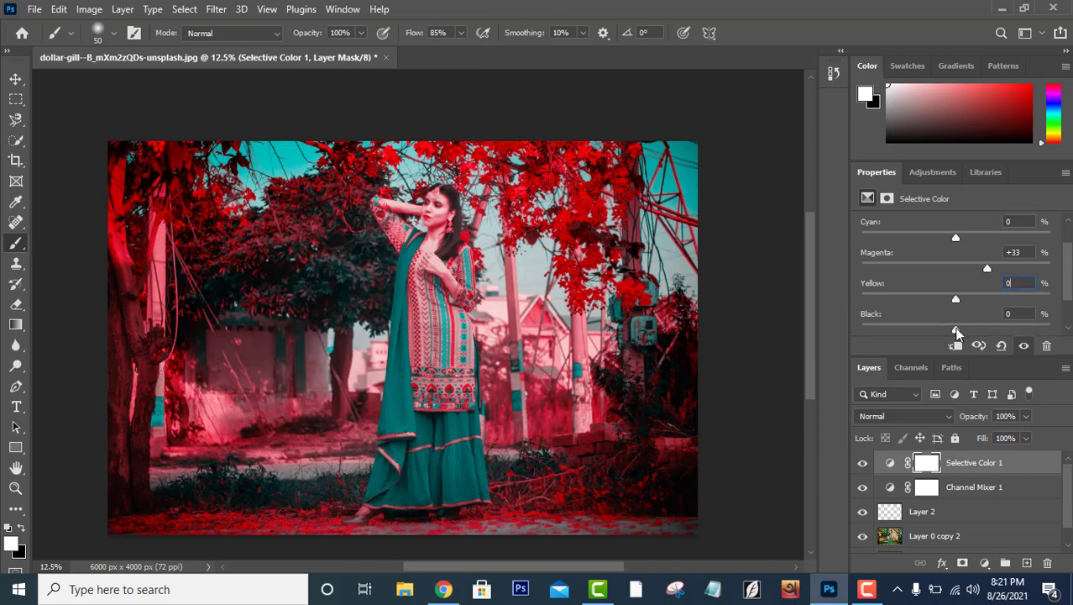
drag(956, 330, 981, 330)
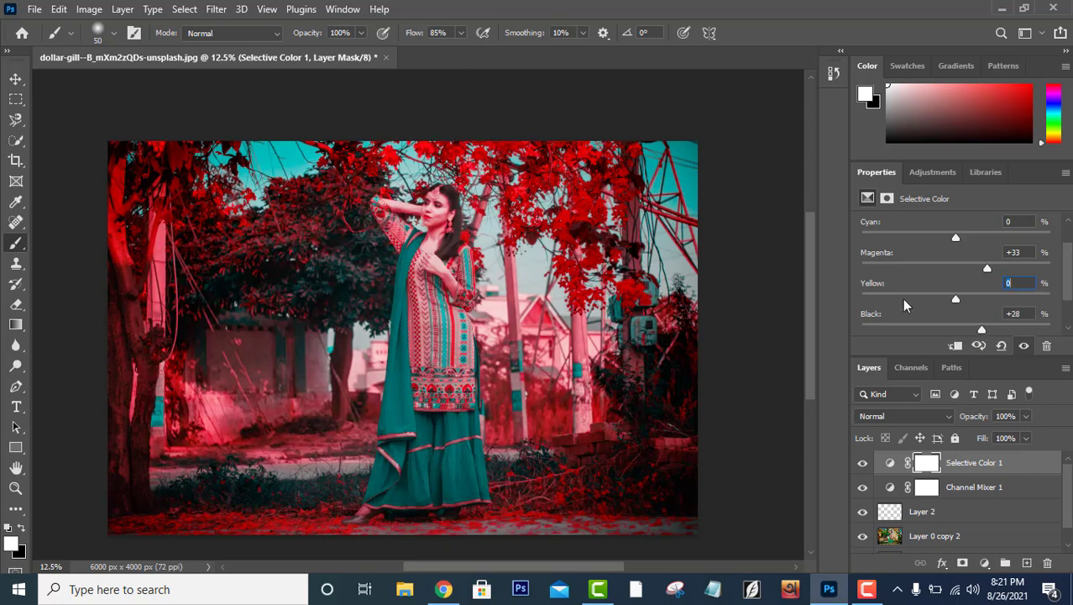
click(986, 564)
Add a Color Balance layer and shift its highlights toward cyan (-21) and magenta (-26).
click(984, 431)
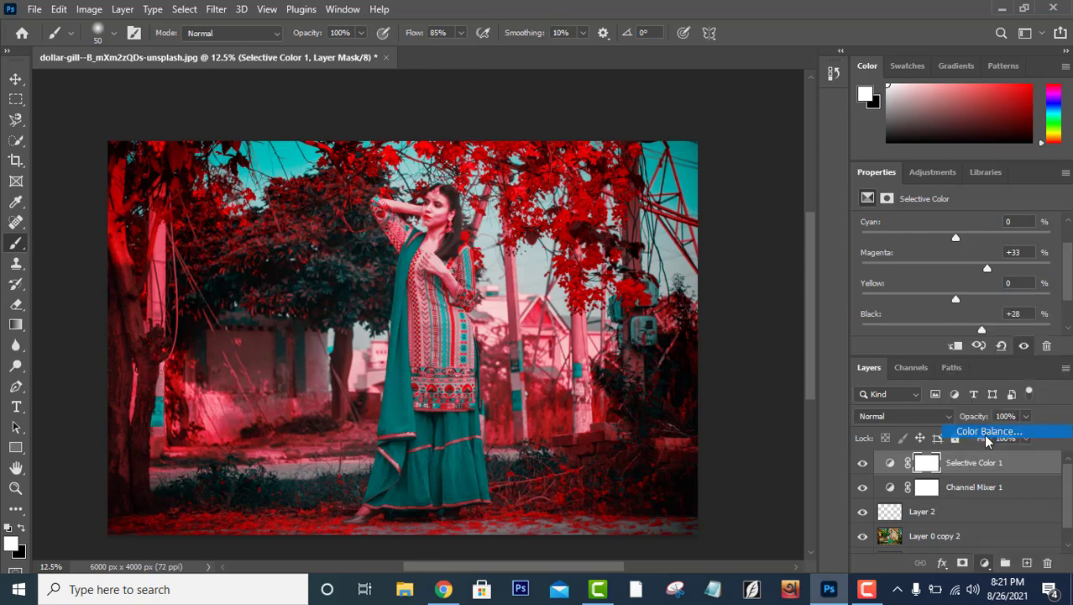
click(993, 228)
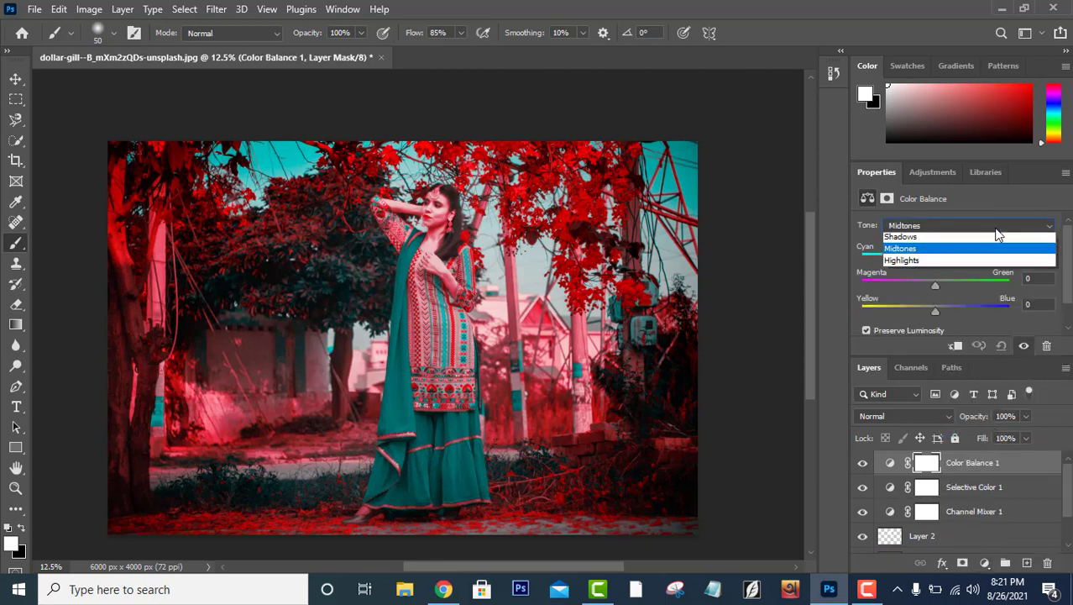
click(979, 259)
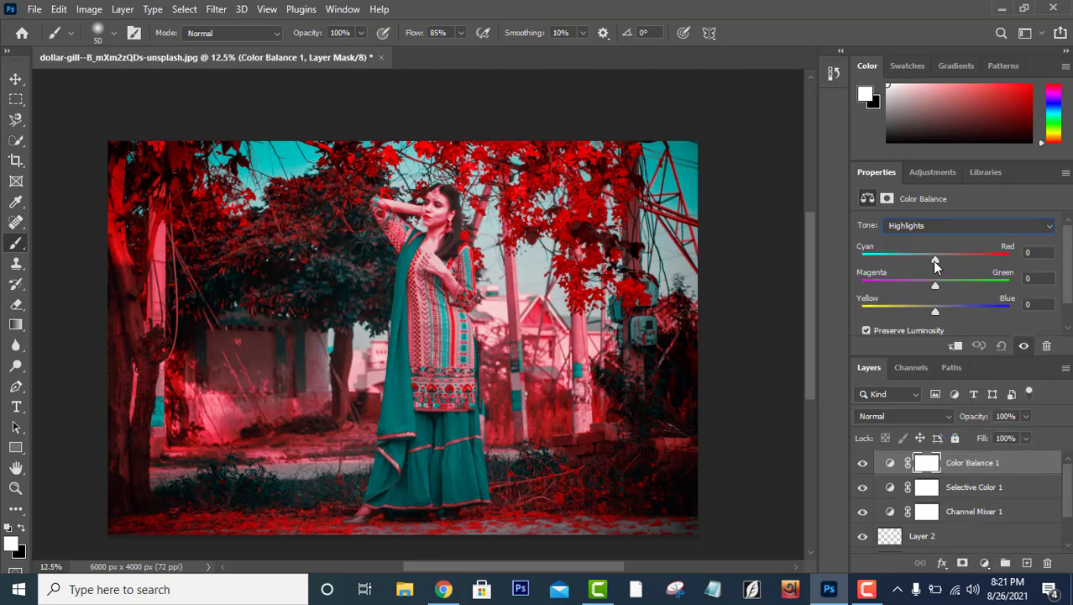
click(933, 260)
drag(934, 260, 920, 256)
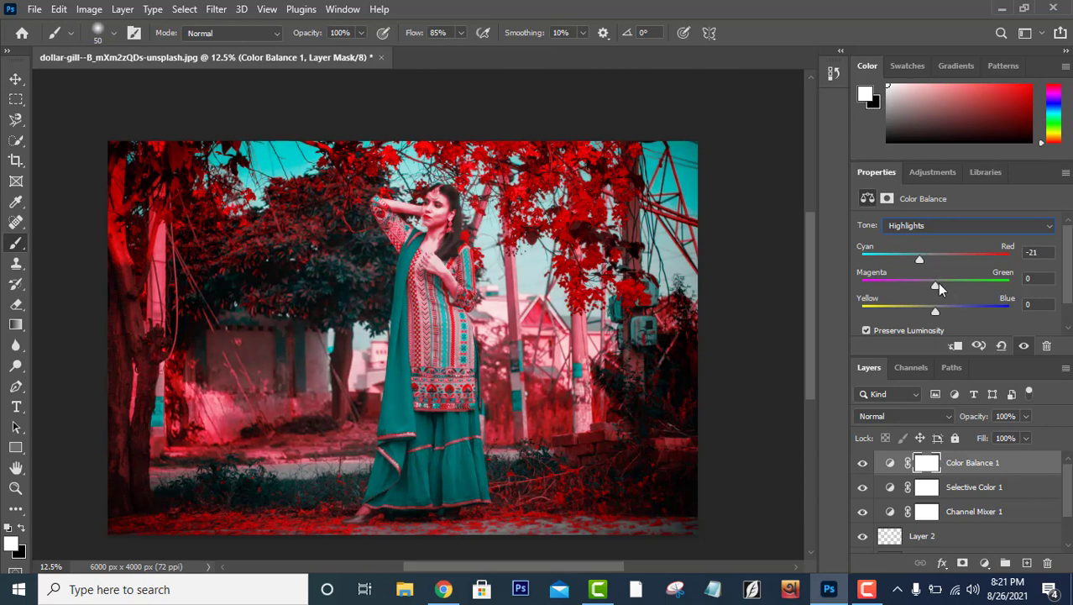
scroll(933, 282, down, 1)
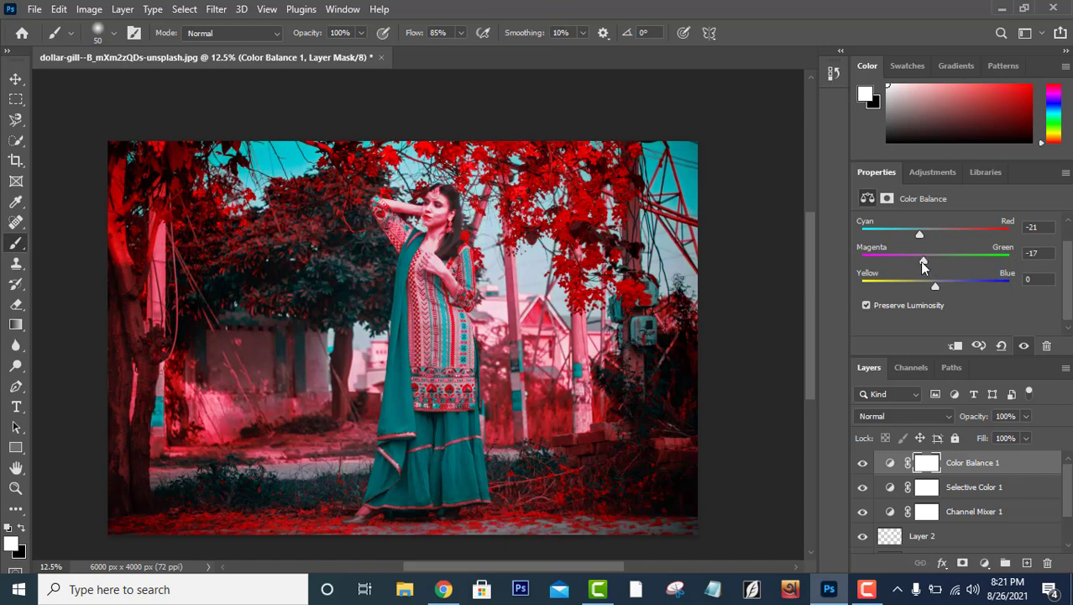
drag(922, 262, 953, 287)
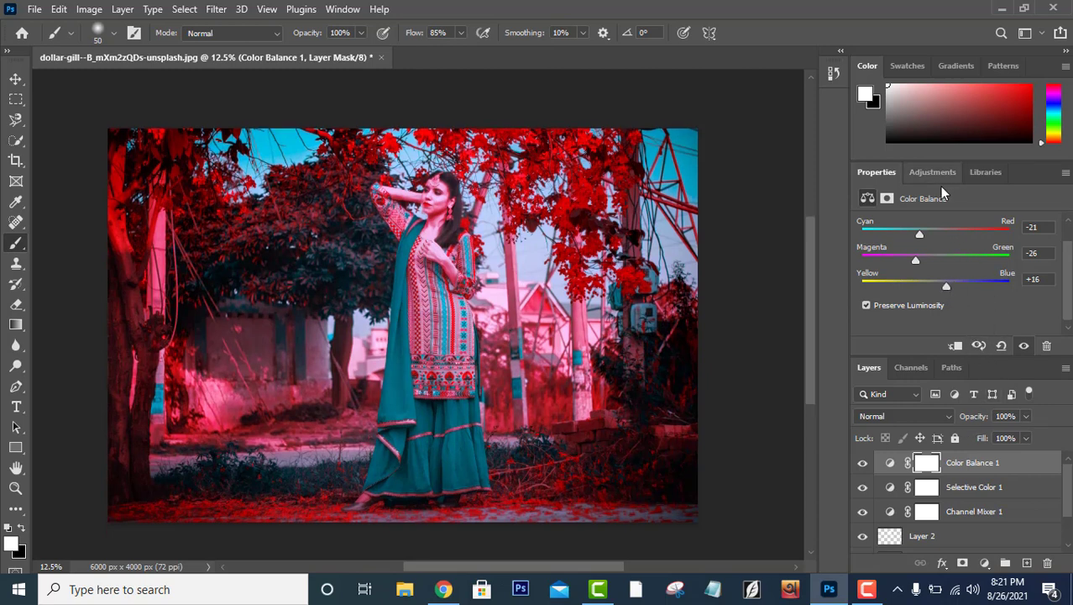
scroll(947, 213, up, 1)
Set midtones to −12 magenta, +17 blue and shadows to −16 cyan, −12 magenta, +19 blue.
click(942, 228)
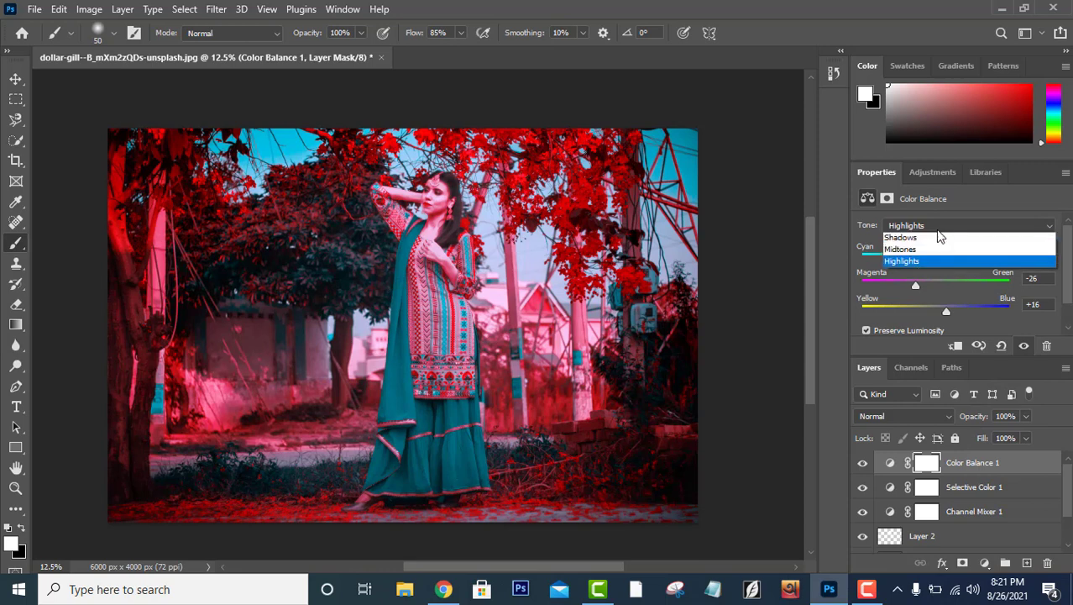
click(933, 250)
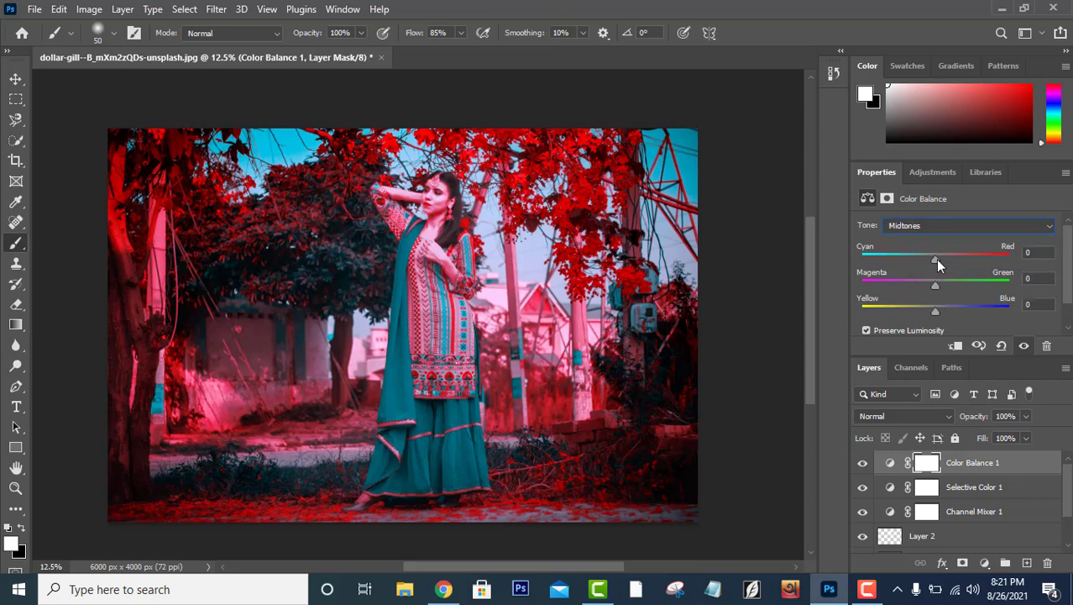
mouse_move(936, 259)
mouse_down()
mouse_move(922, 258)
mouse_move(927, 289)
mouse_move(947, 313)
mouse_up()
click(930, 228)
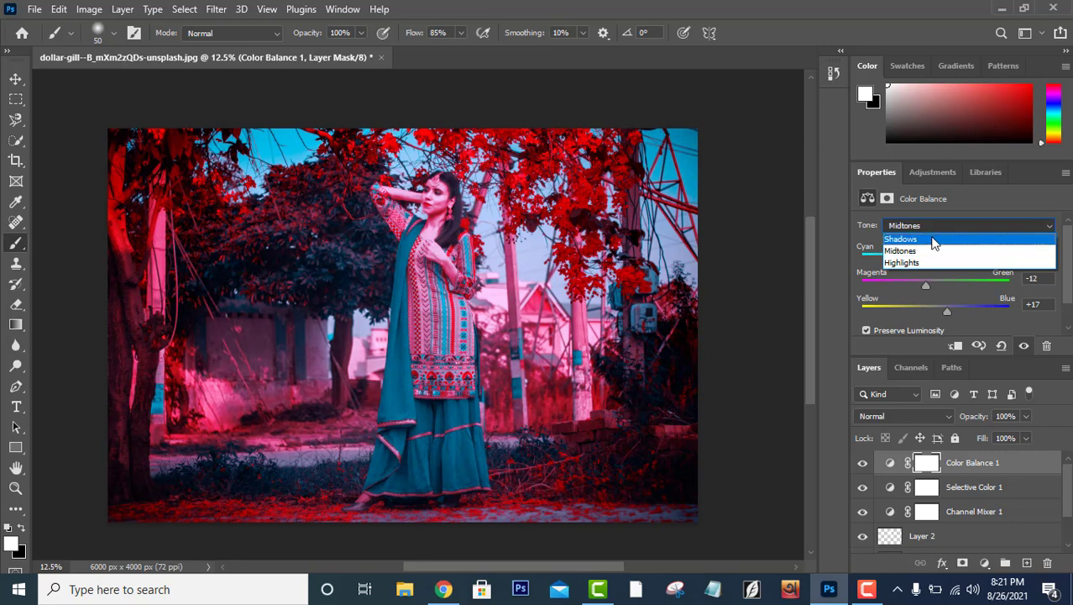
click(933, 237)
mouse_move(935, 260)
mouse_down()
mouse_move(924, 257)
mouse_move(925, 286)
mouse_up()
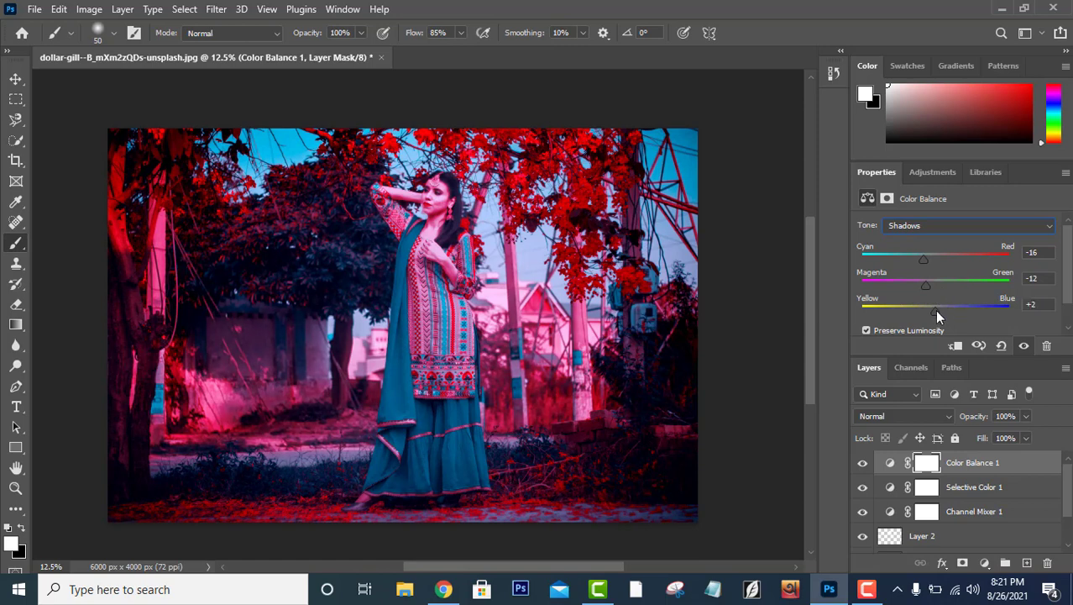
drag(936, 311, 948, 309)
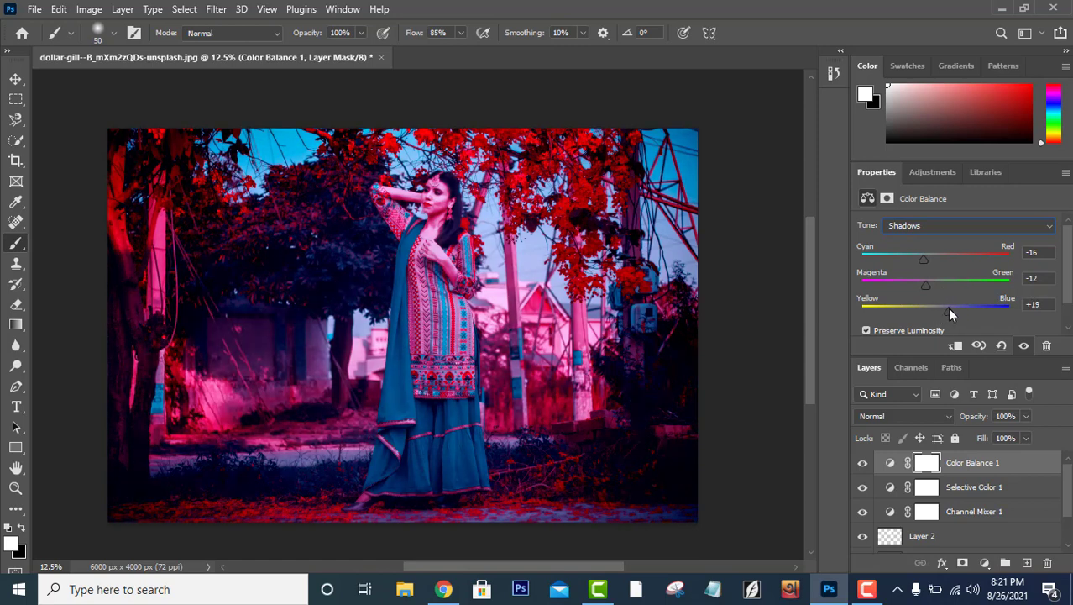
click(934, 471)
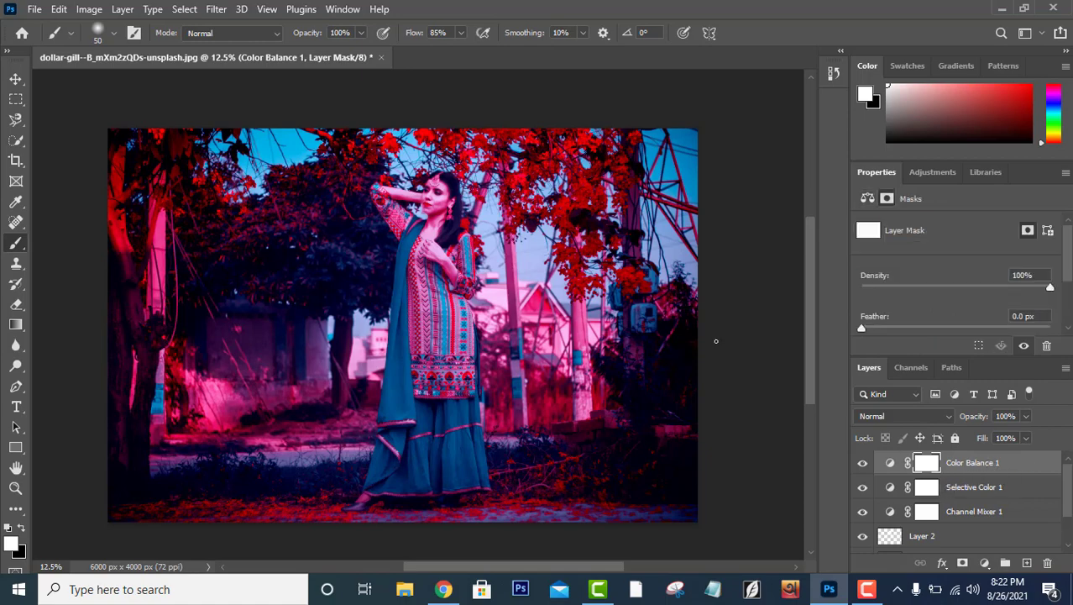
Erase the Color Balance 1 mask over the woman's raised arm.
key(ctrl+plus)
key(ctrl+plus)
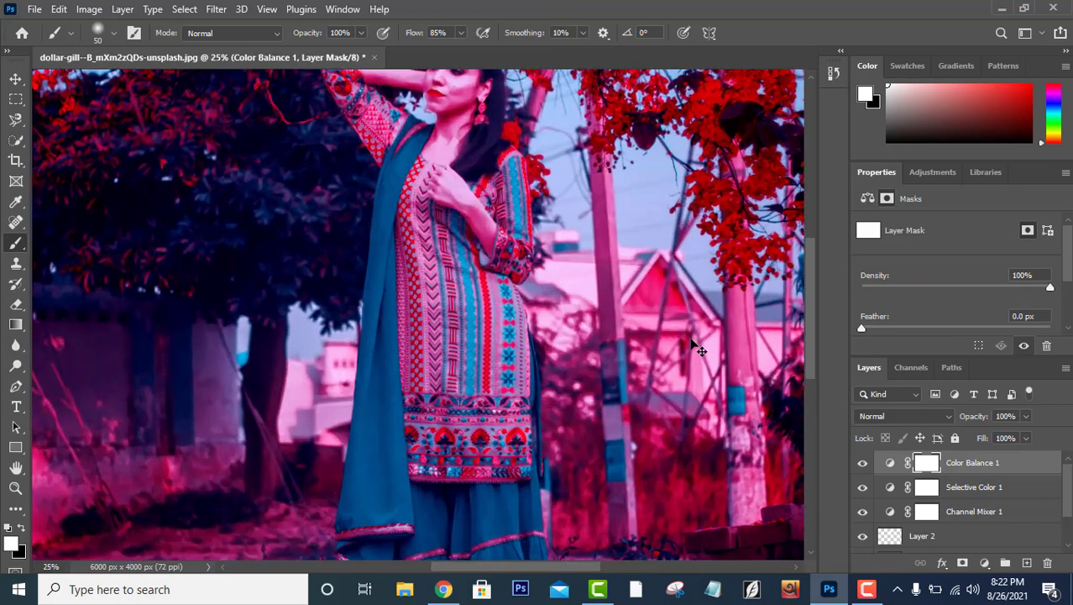
scroll(494, 227, up, 5)
scroll(494, 227, up, 1)
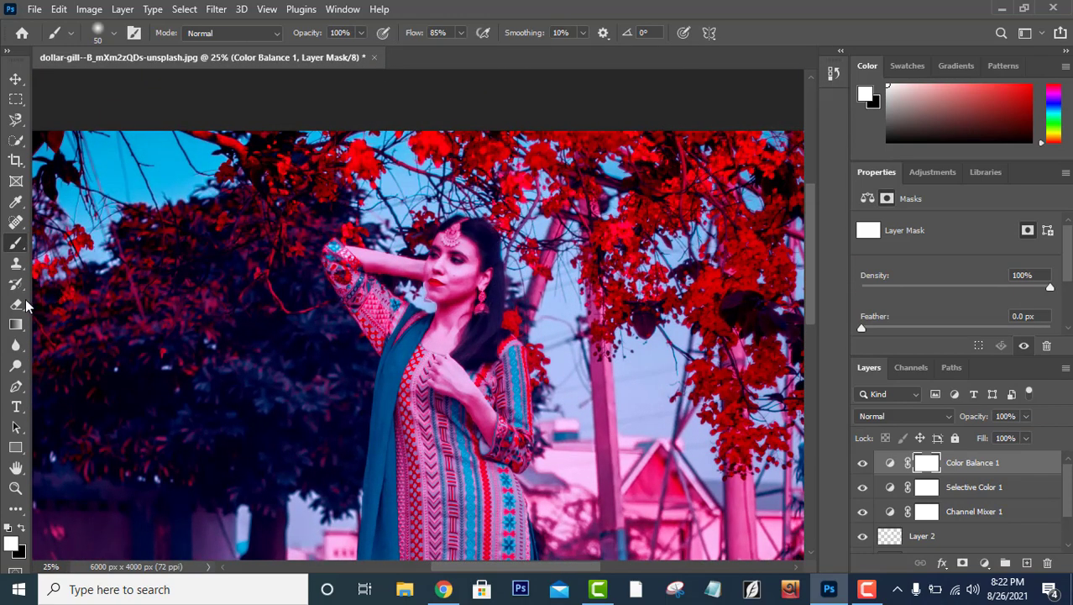
click(17, 305)
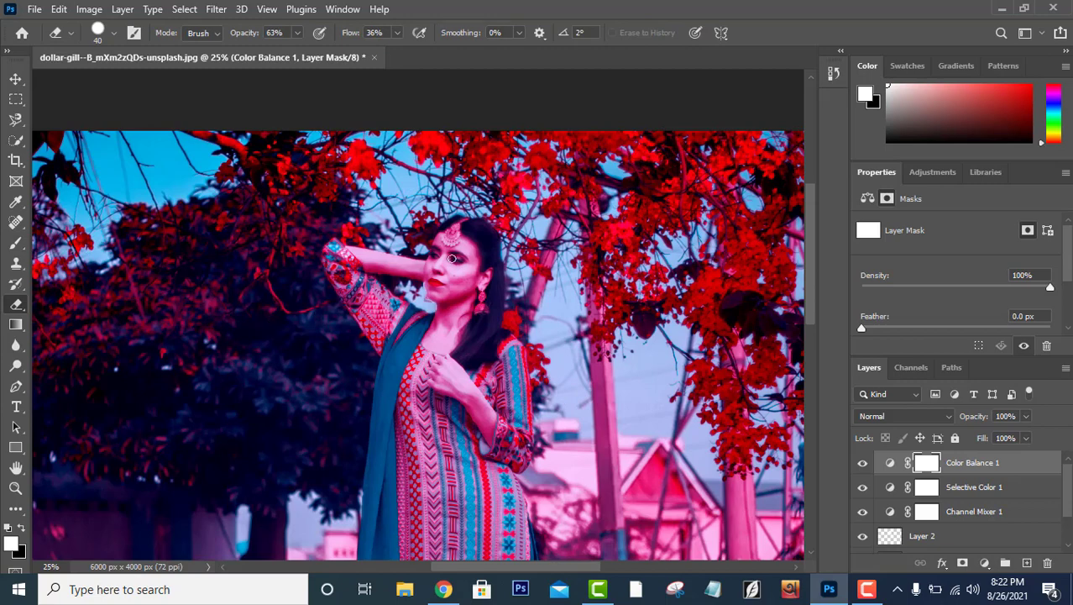
key(ctrl+plus)
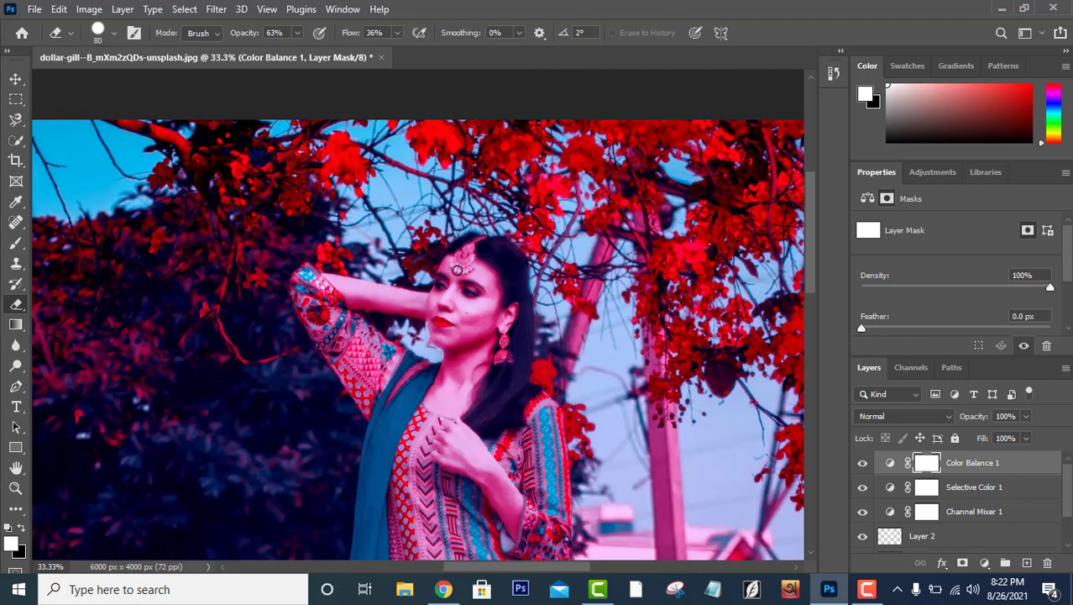
scroll(463, 338, down, 3)
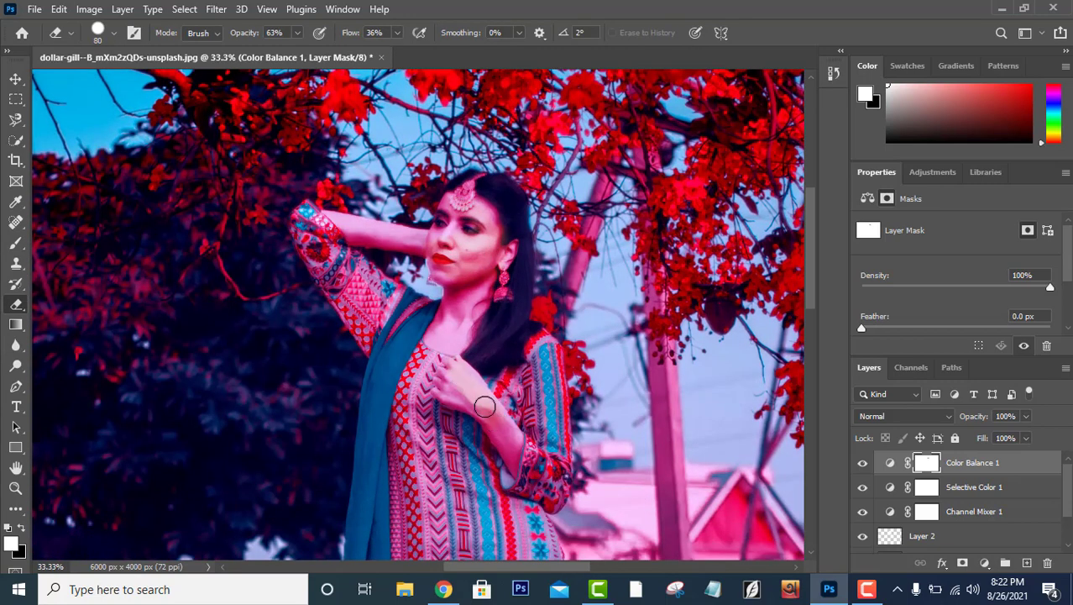
drag(484, 407, 375, 239)
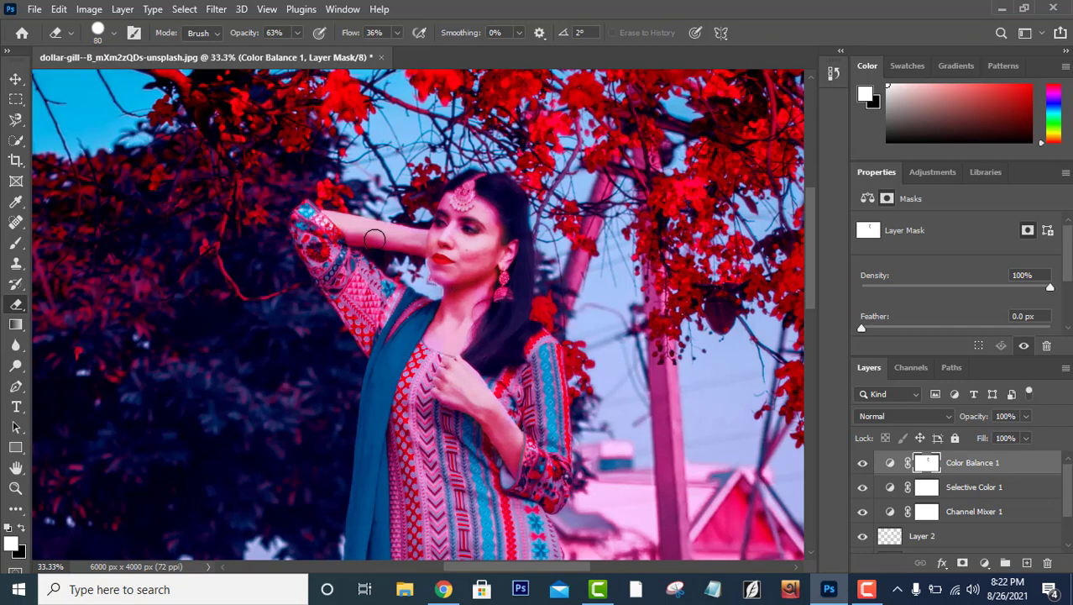
Erase the Selective Color 1 mask over the face, neck, arm and lips at 100% flow.
key(alt+bracketleft)
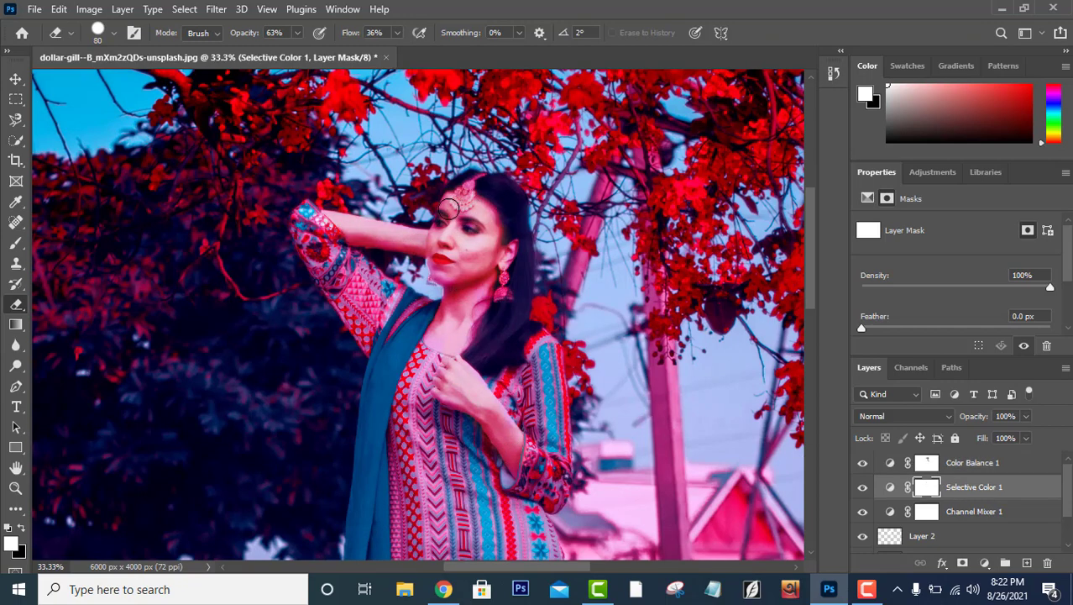
drag(449, 208, 466, 323)
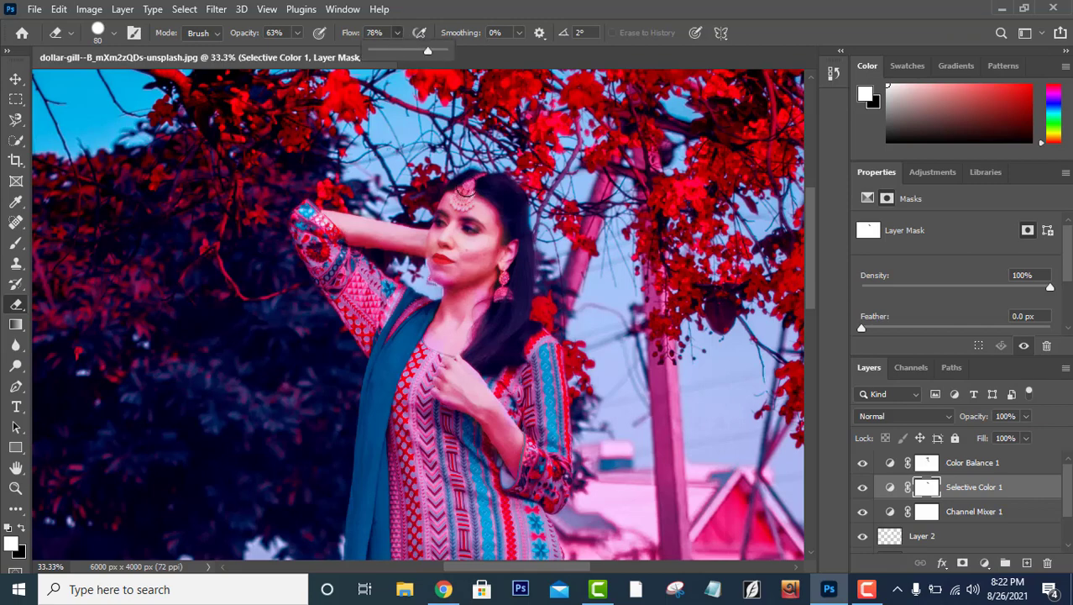
drag(336, 228, 420, 249)
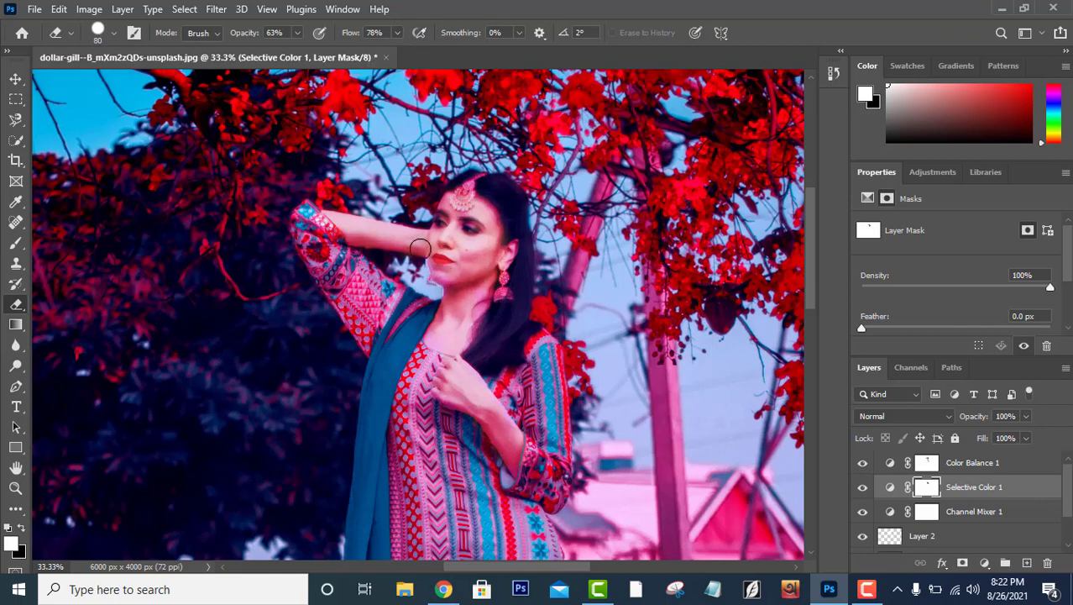
scroll(420, 249, down, 3)
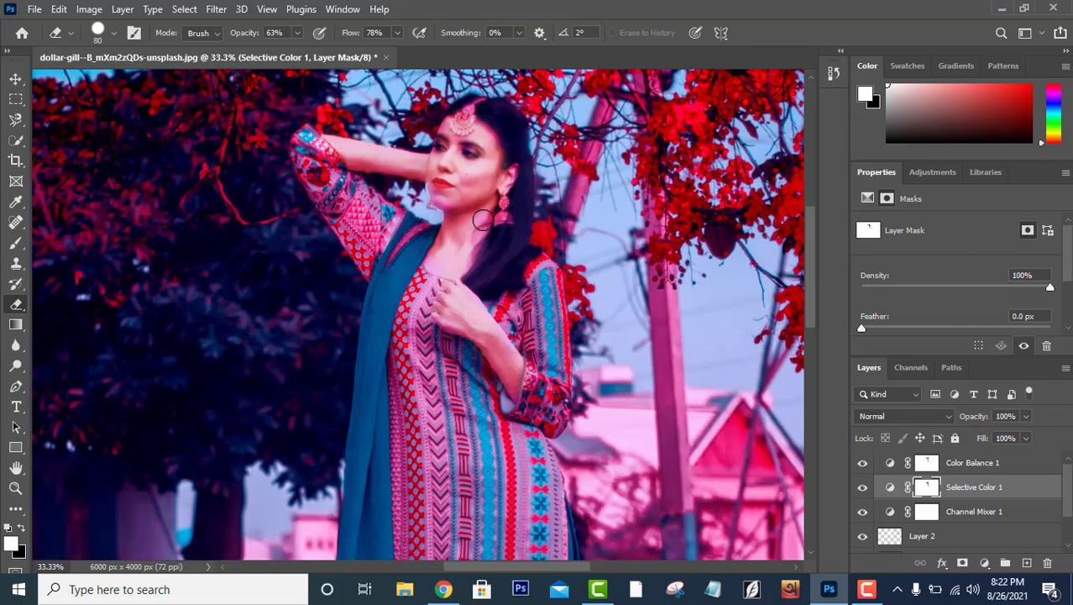
drag(396, 32, 398, 52)
drag(442, 194, 479, 136)
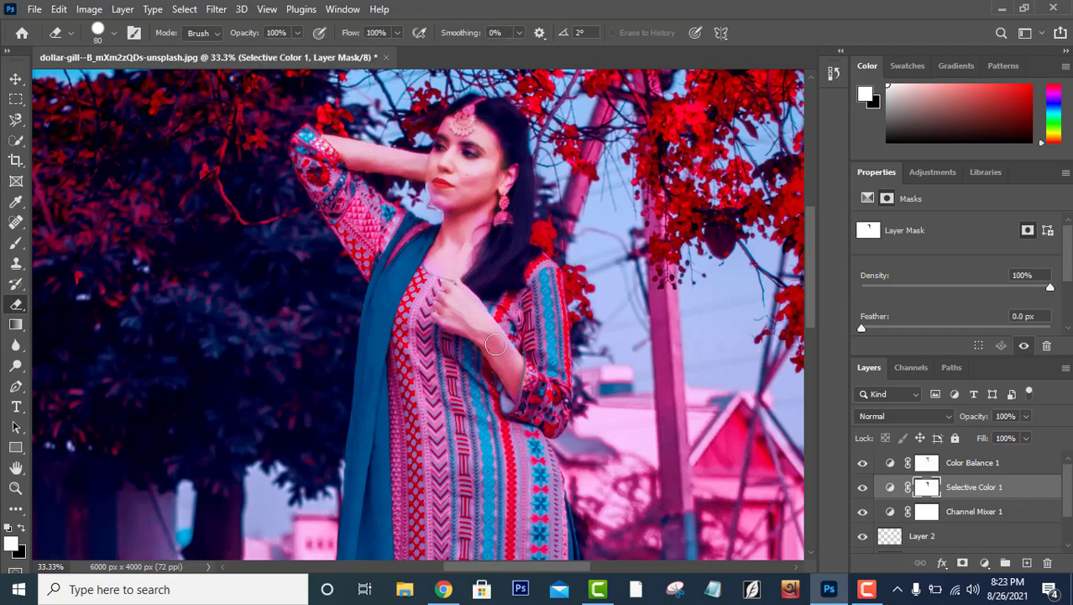
Restore the forehead pendant and wrist bangle on the Color Balance 1 mask.
click(924, 468)
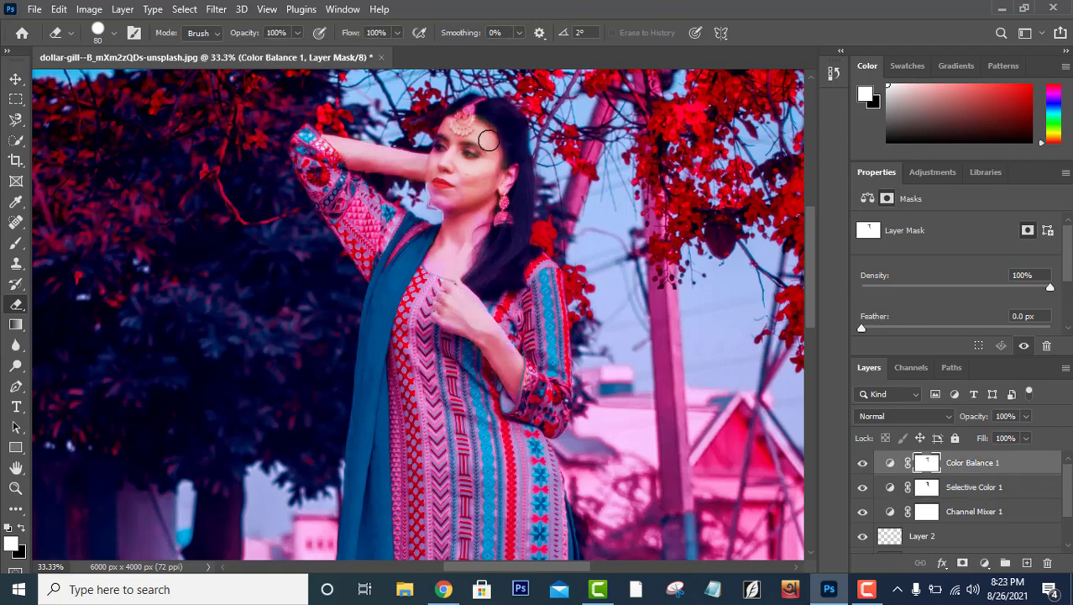
drag(460, 126, 453, 136)
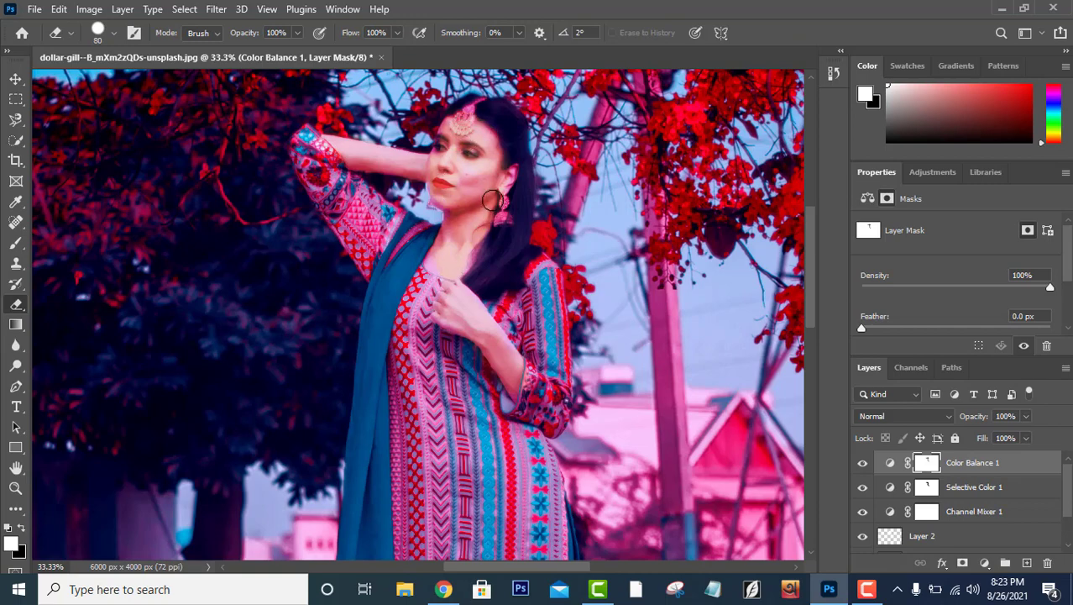
drag(508, 359, 514, 382)
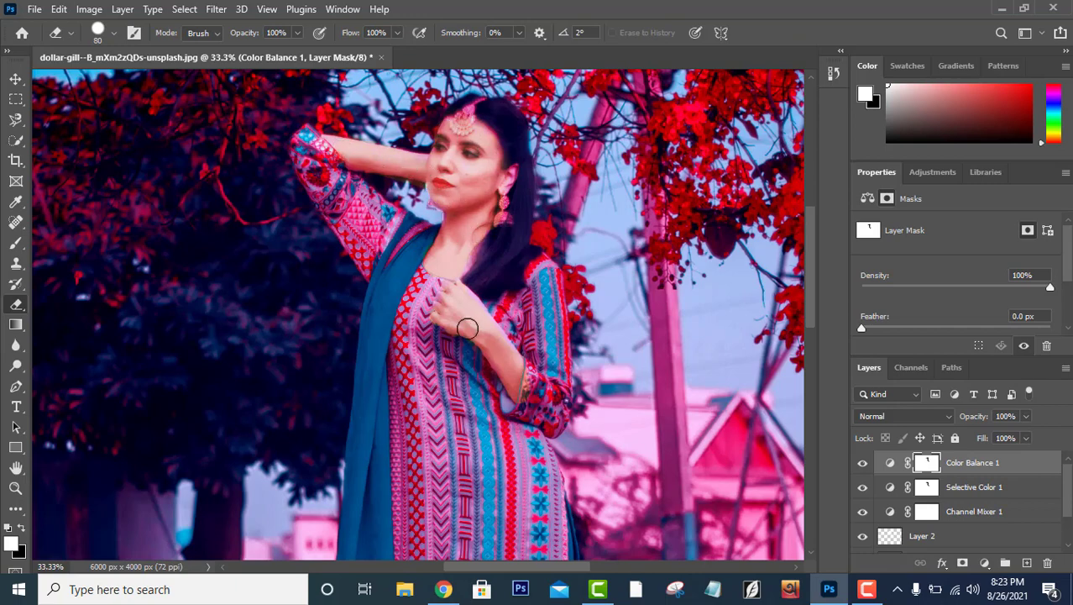
Paint the Channel Mixer 1 mask to remove its grading from the face, neck and raised arm.
click(937, 511)
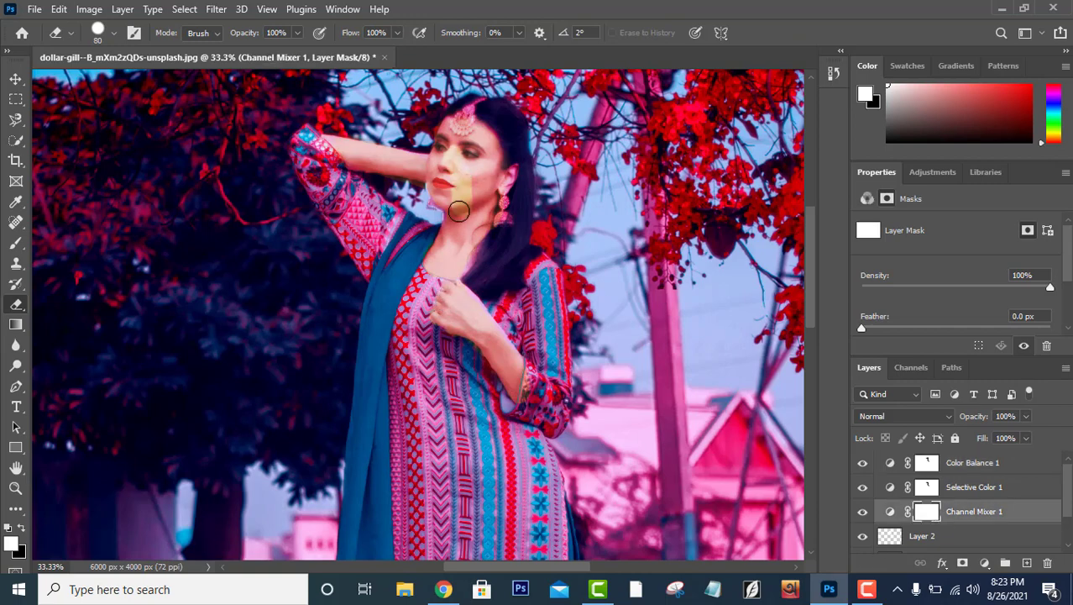
mouse_move(453, 151)
mouse_down()
mouse_move(455, 191)
mouse_move(467, 186)
mouse_move(462, 247)
mouse_move(438, 164)
mouse_move(483, 144)
mouse_move(467, 112)
mouse_move(454, 130)
mouse_move(460, 141)
mouse_up()
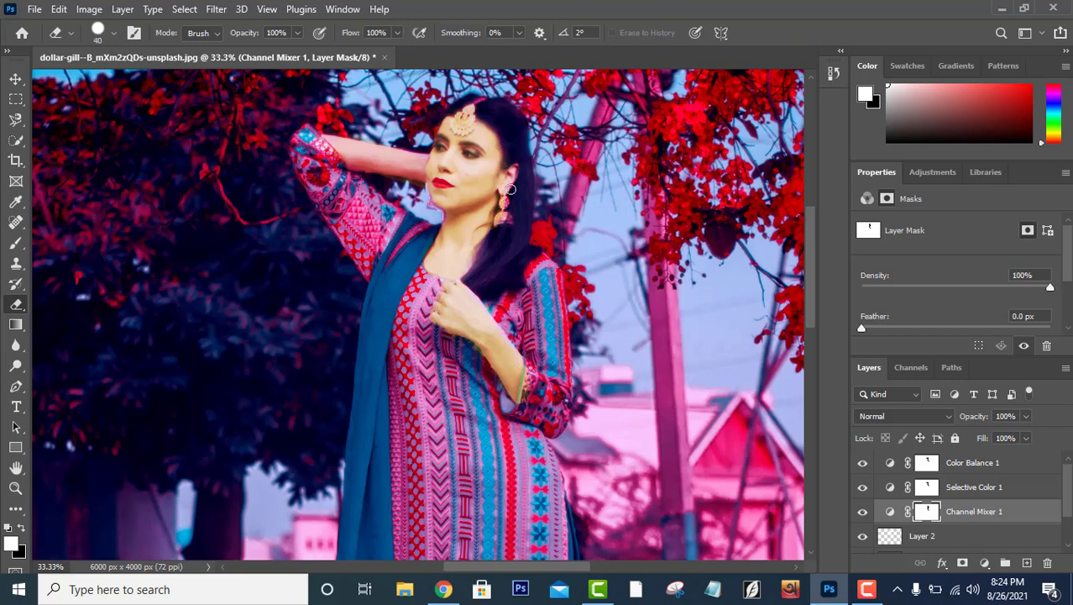
key(ctrl+plus)
scroll(347, 173, up, 2)
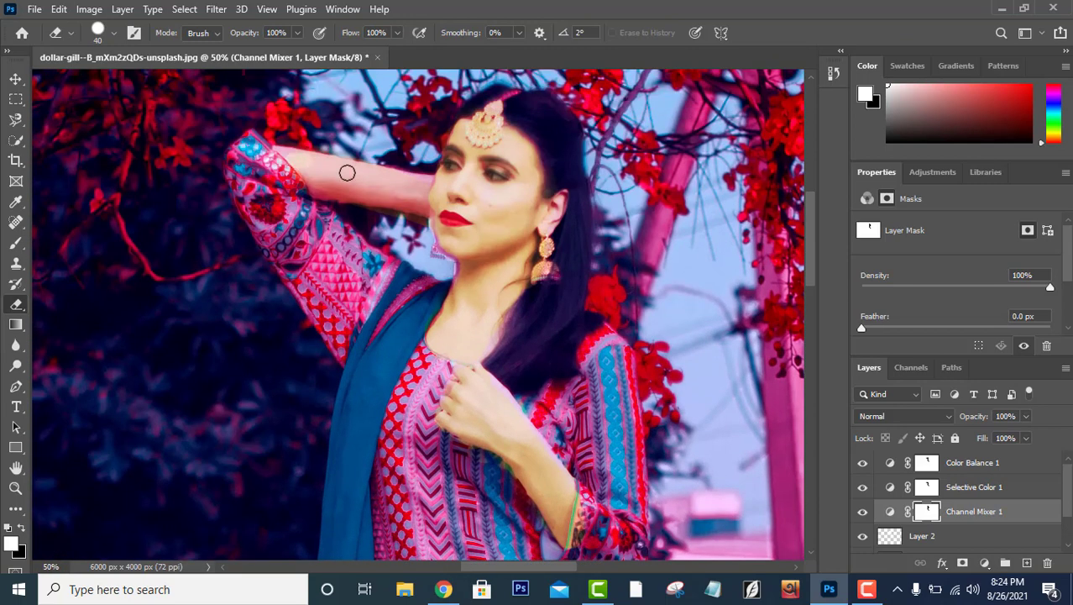
mouse_move(347, 172)
mouse_down()
mouse_move(307, 172)
mouse_move(460, 217)
mouse_move(277, 141)
mouse_up()
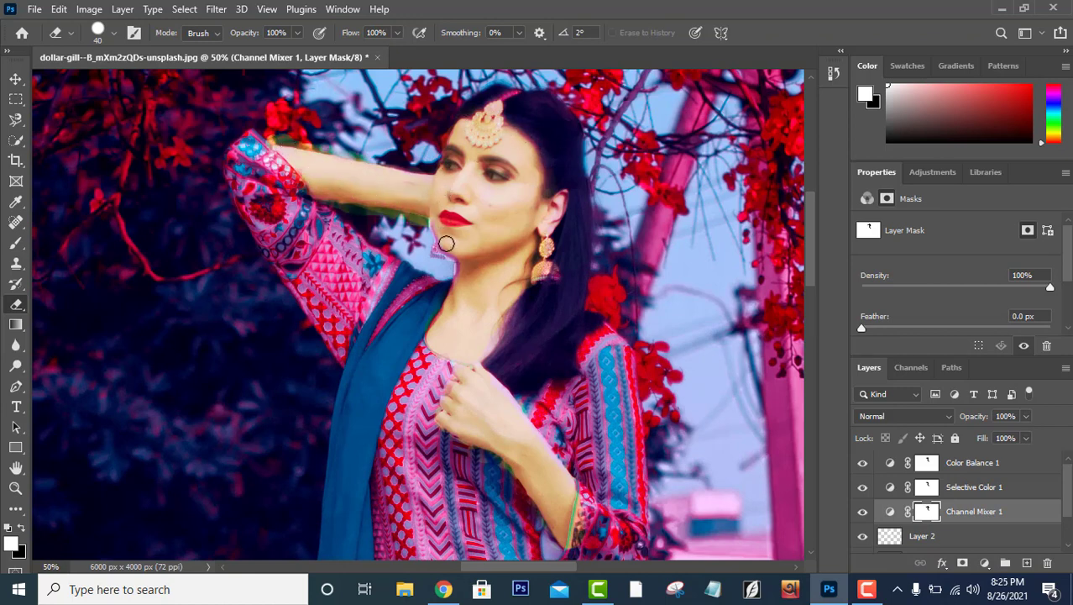
Paint black along the arm's upper and lower edges to restore grading there, then return to white.
key(x)
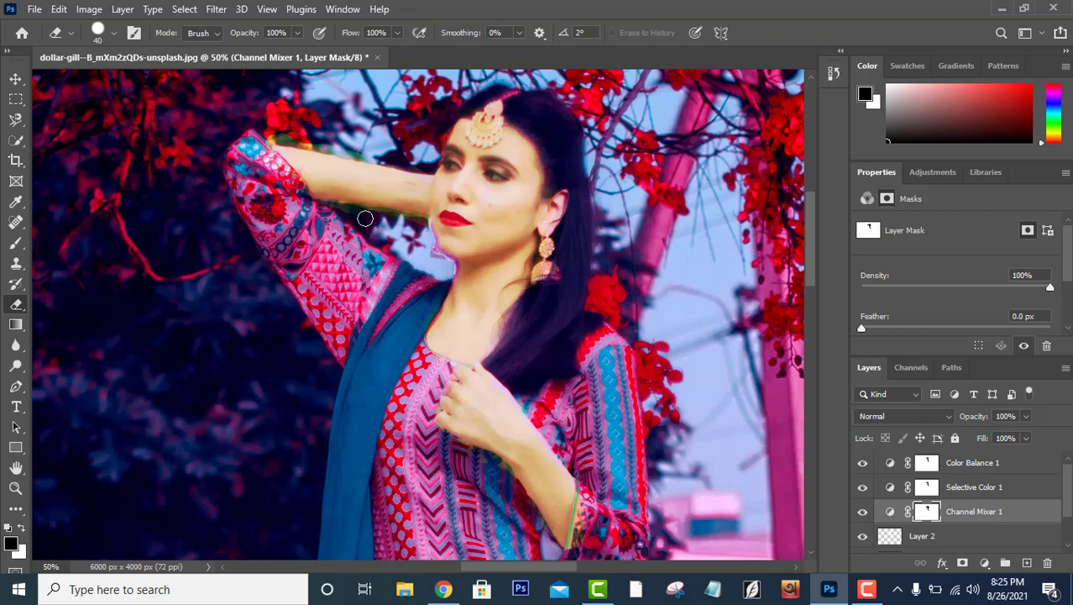
drag(364, 219, 387, 217)
mouse_move(273, 136)
mouse_down()
mouse_move(399, 180)
mouse_move(340, 165)
mouse_move(379, 160)
mouse_up()
key(x)
key(x)
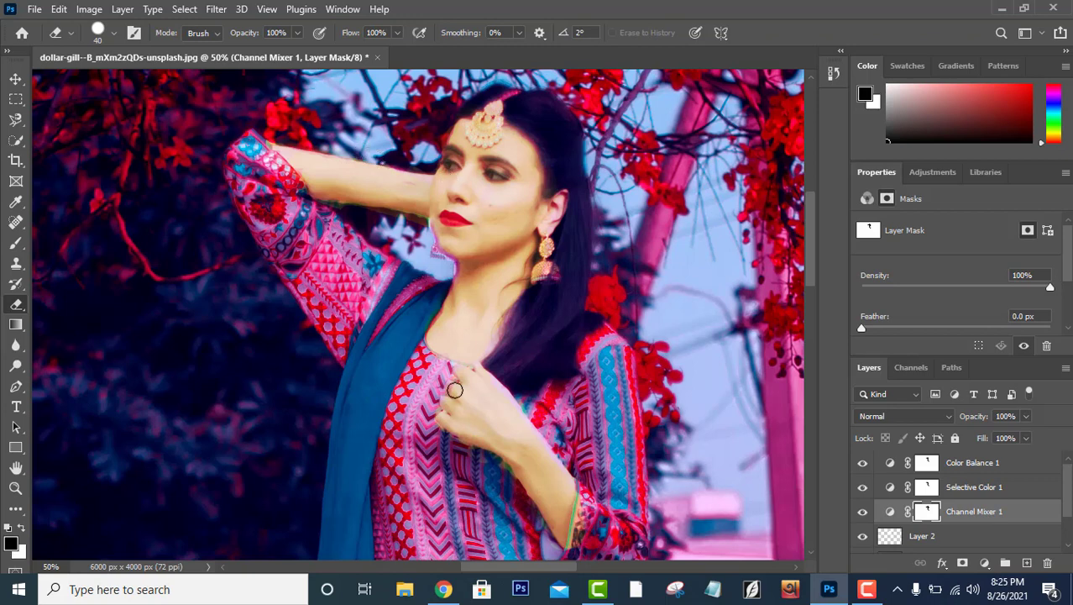
key(z)
key(x)
click(16, 305)
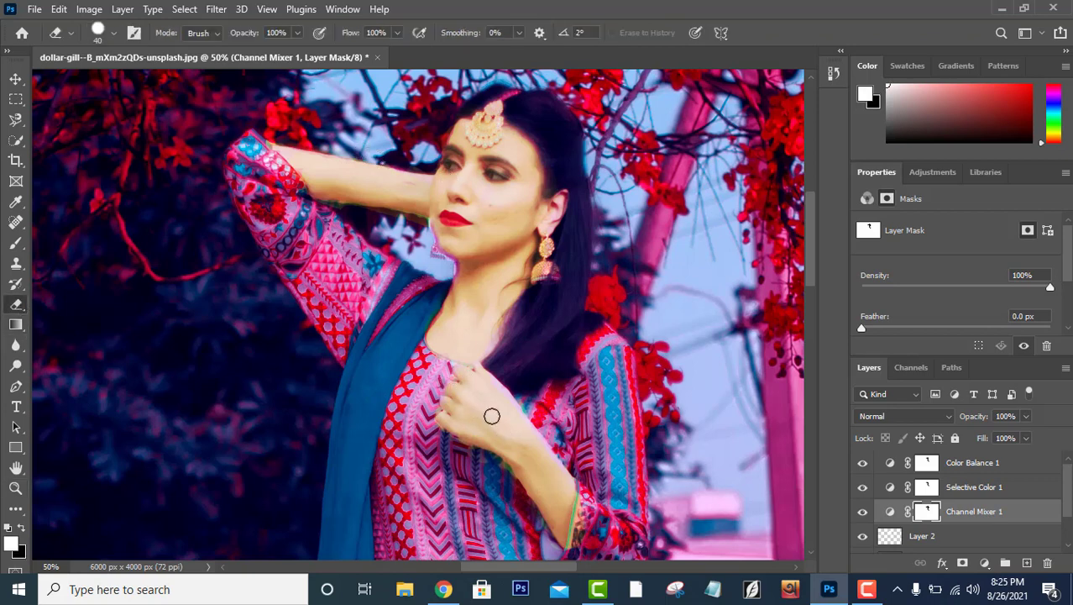
Paint the ankle on the Color Balance 1 mask to bring back natural skin on the foot.
key(ctrl+minus)
key(ctrl+minus)
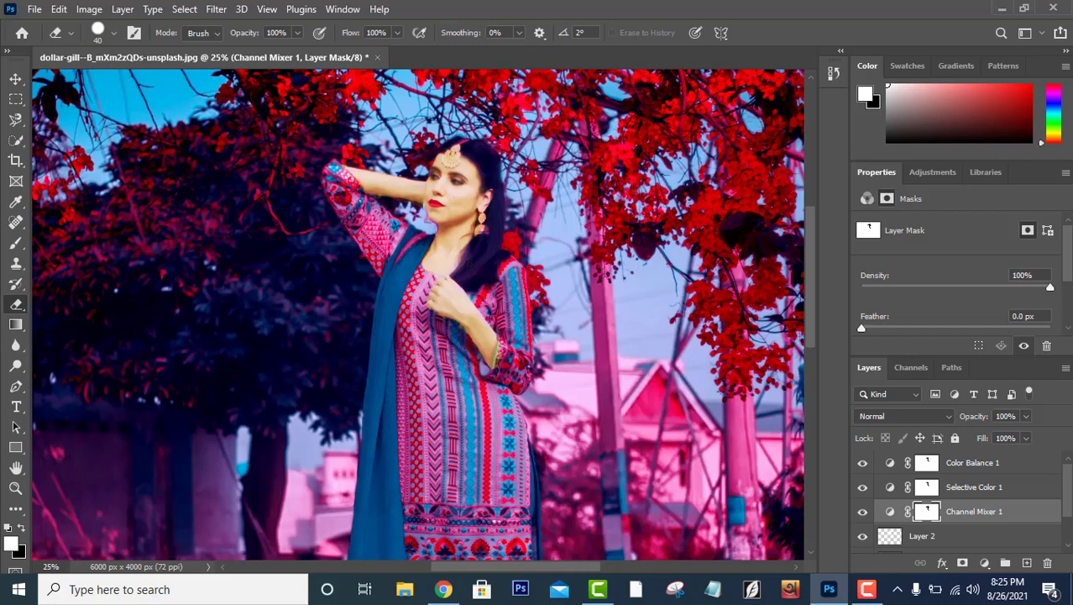
key(ctrl+minus)
key(ctrl+minus)
key(ctrl+plus)
key(ctrl+plus)
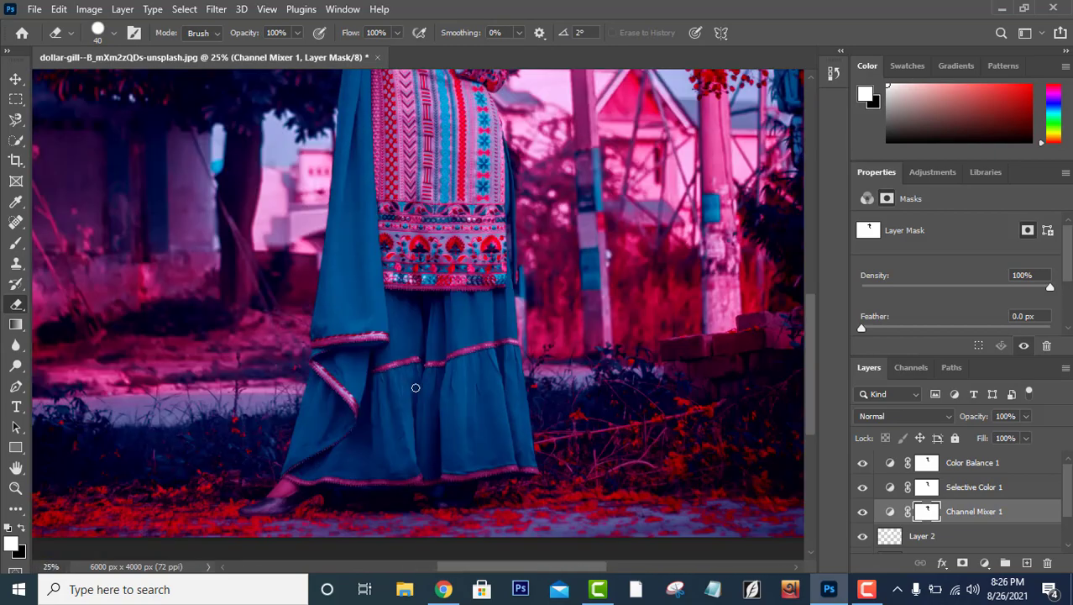
key(ctrl+plus)
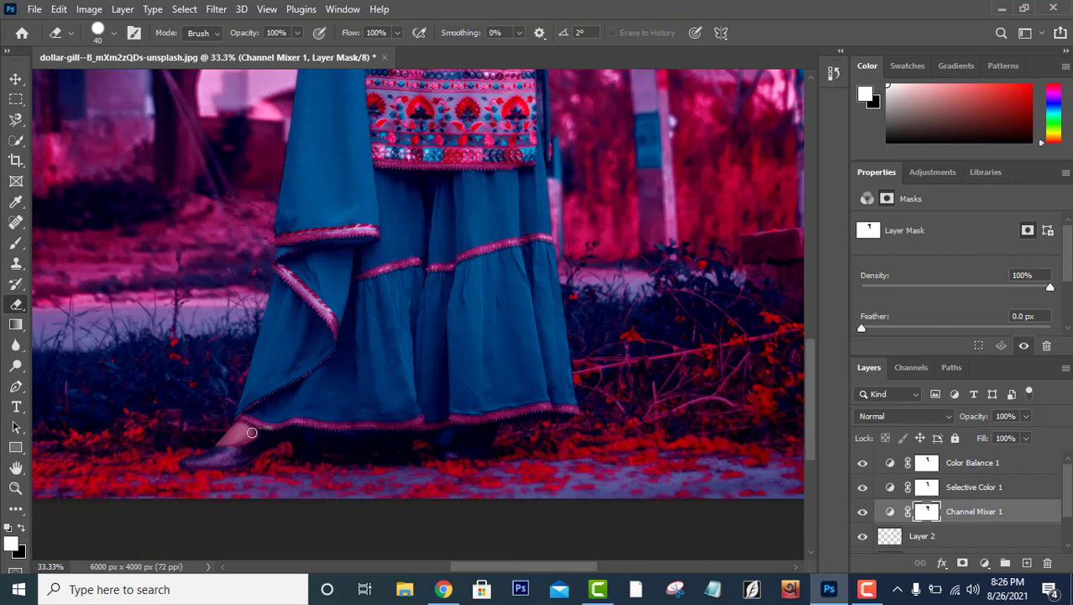
click(922, 491)
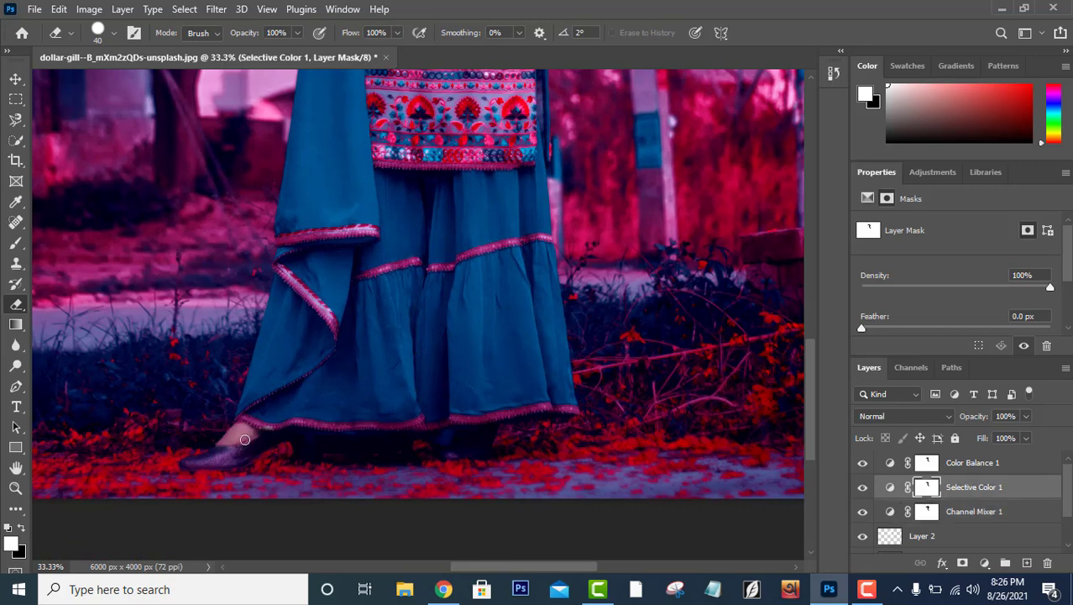
click(923, 463)
drag(237, 424, 246, 431)
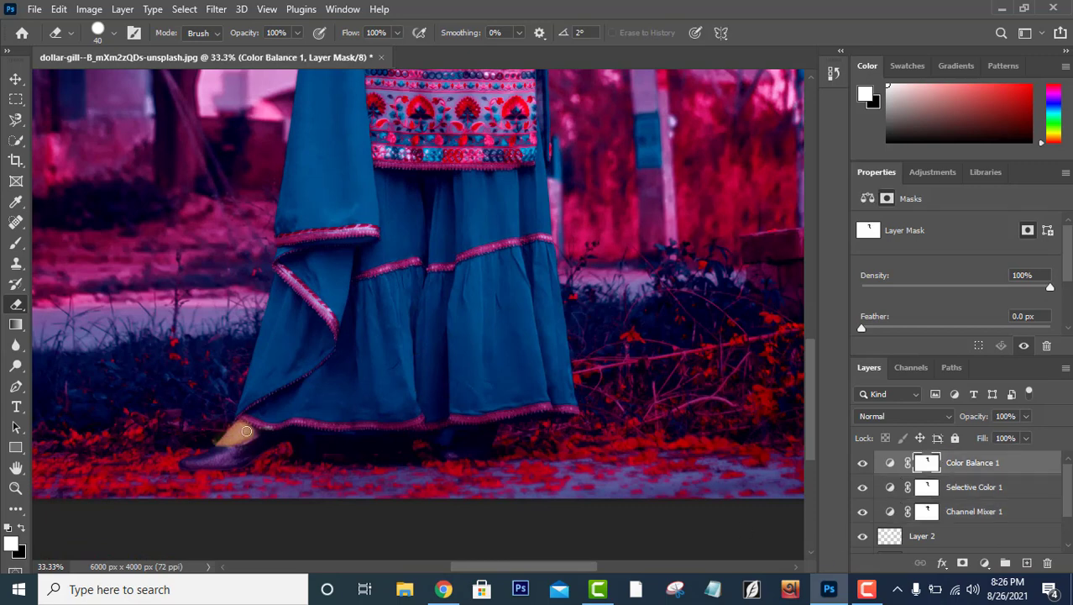
key(x)
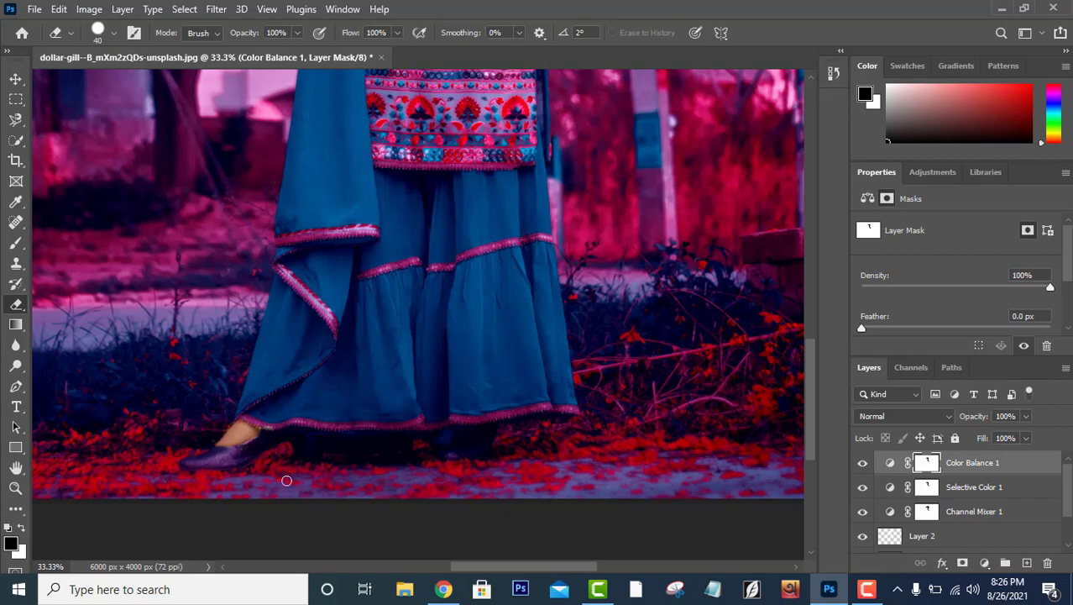